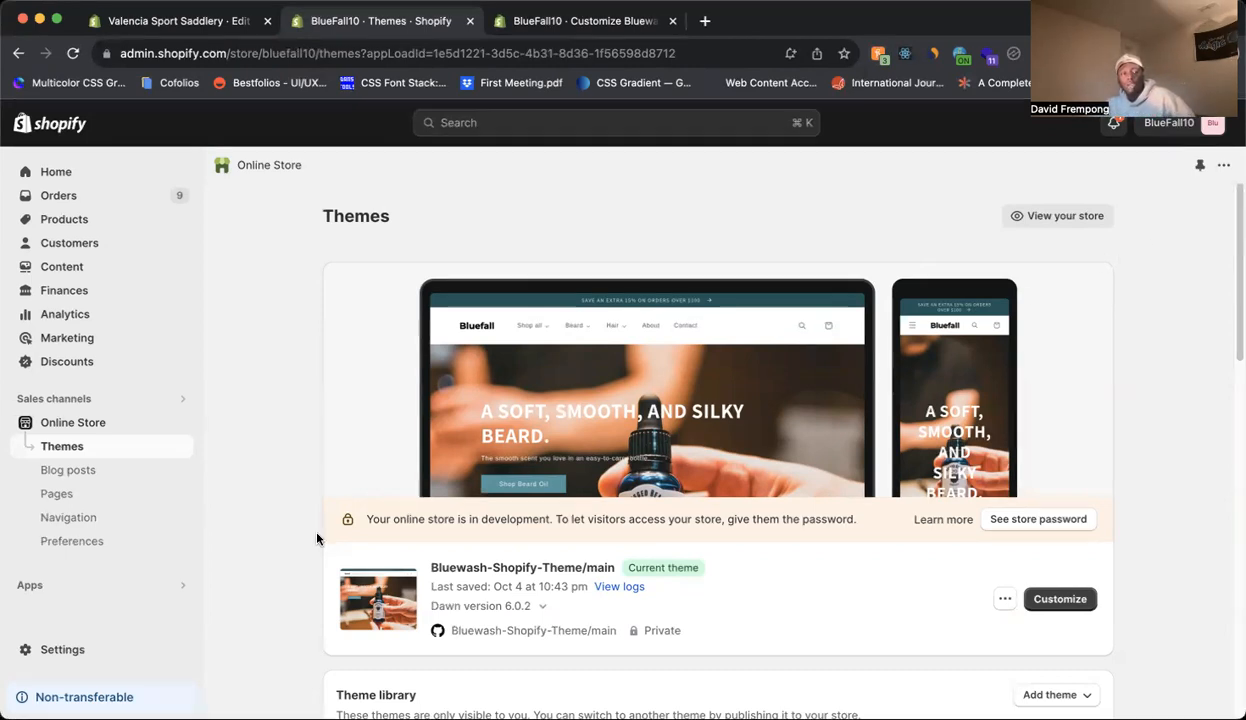
Start a new product metafield definition in the store's custom data settings.
left_click(72, 651)
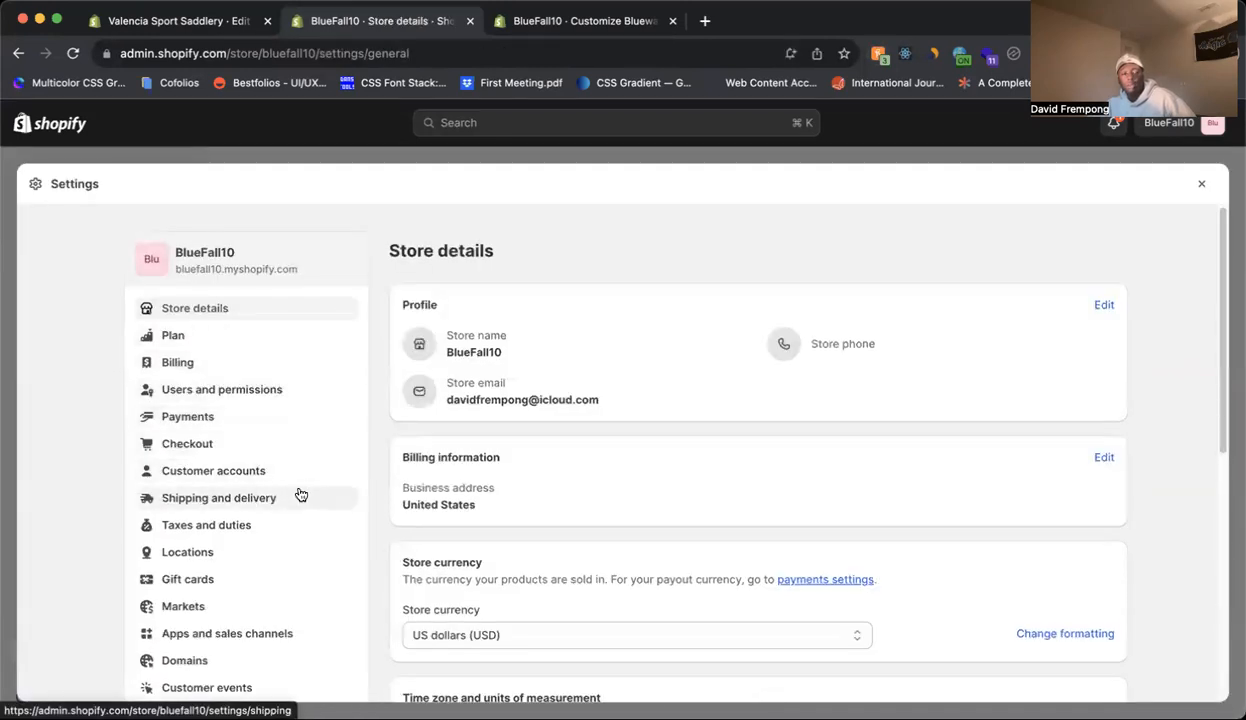
scroll(300, 495, "down", 5)
left_click(201, 532)
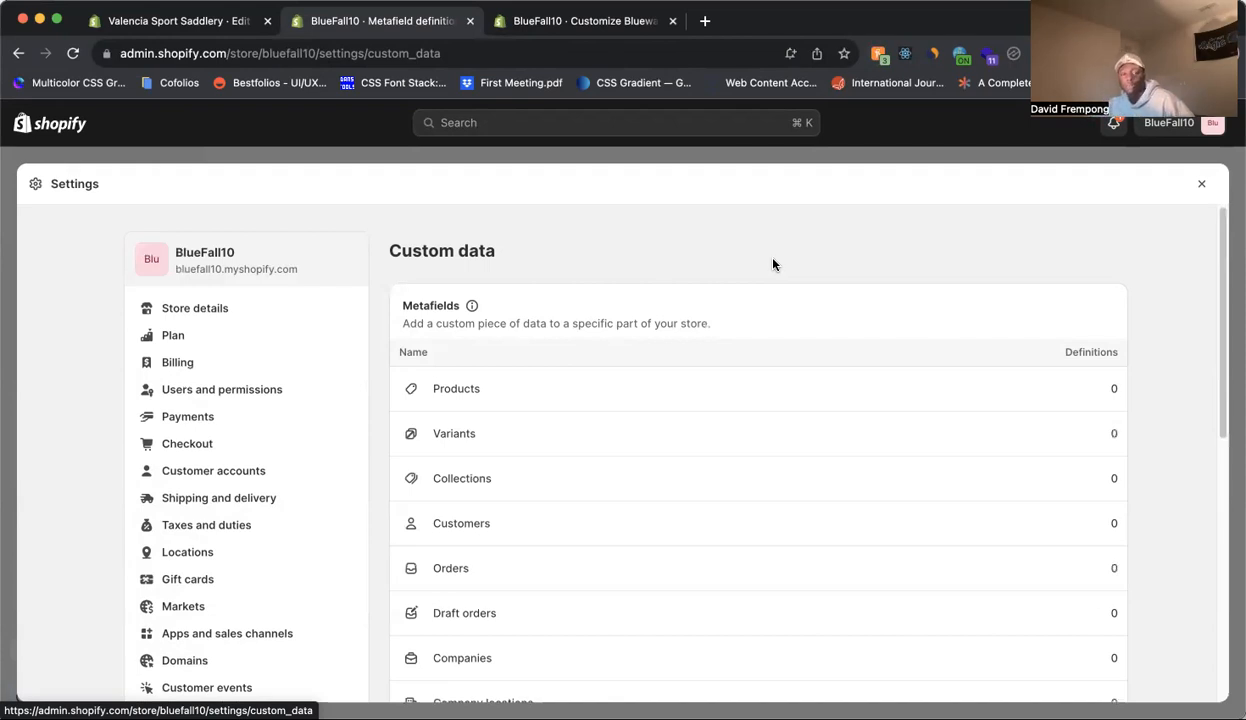
left_click(867, 390)
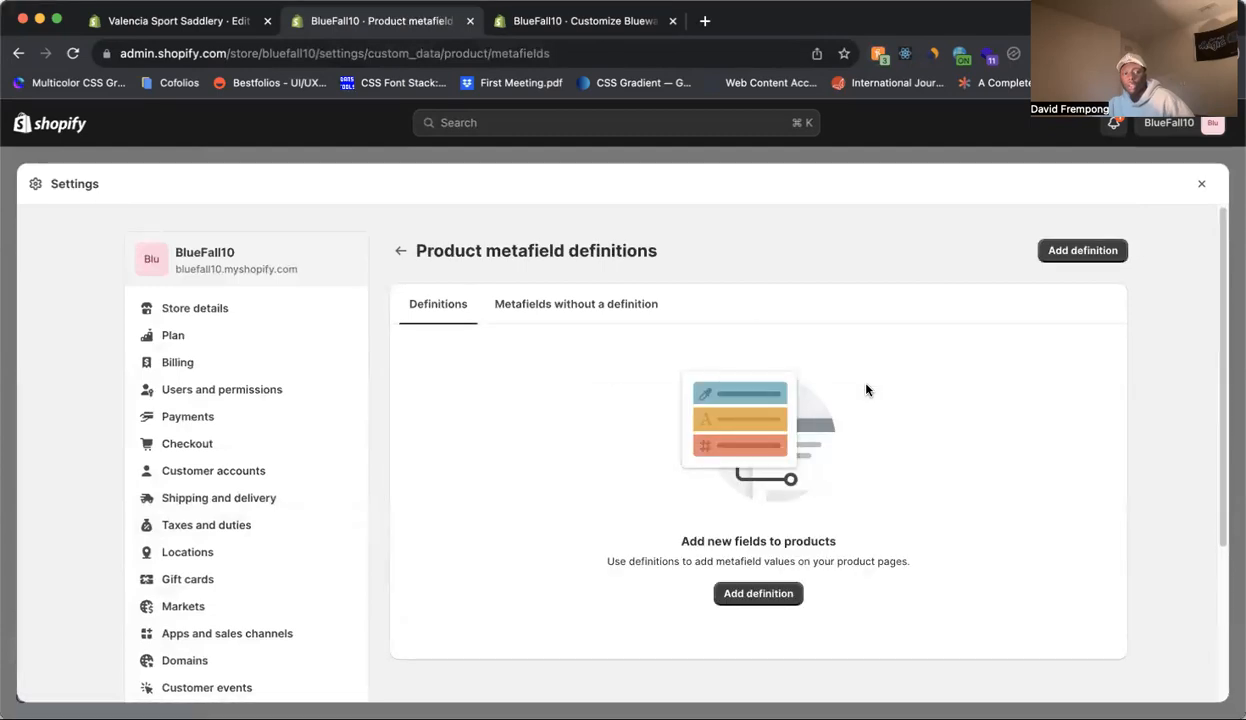
left_click(787, 596)
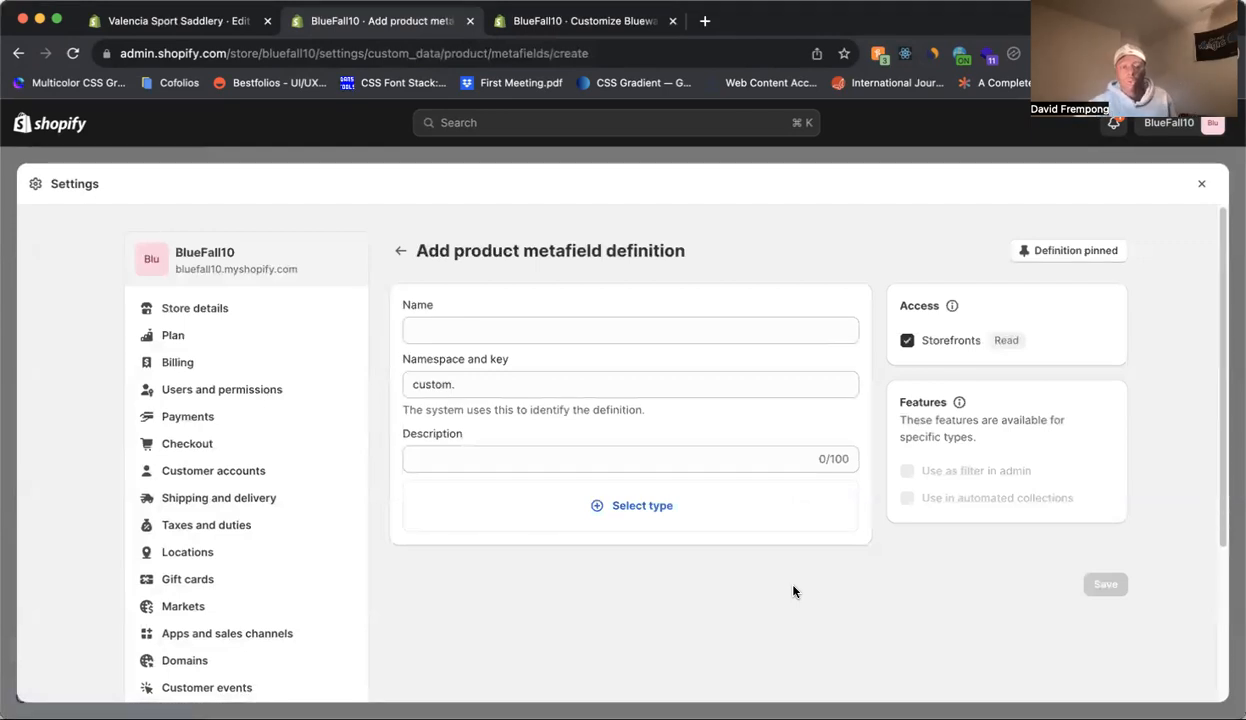
Name the product metafield definition limited_edition as a custom name.
left_click(707, 328)
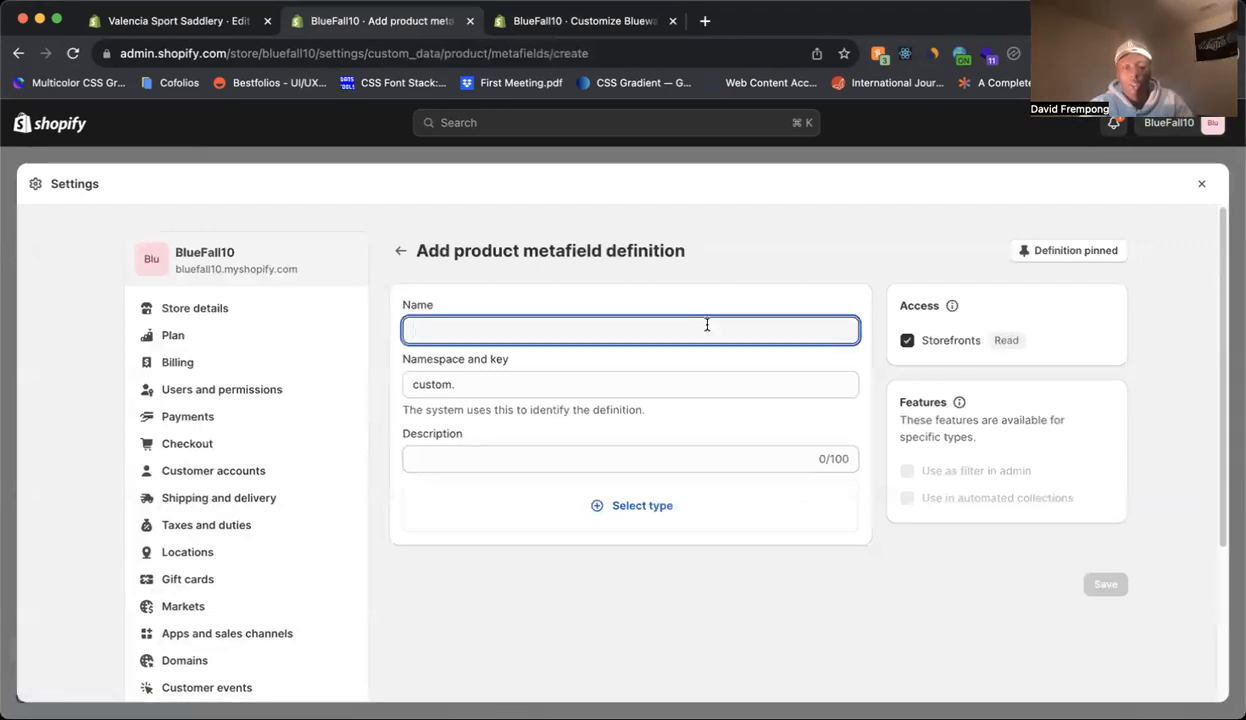
type("limited_edition")
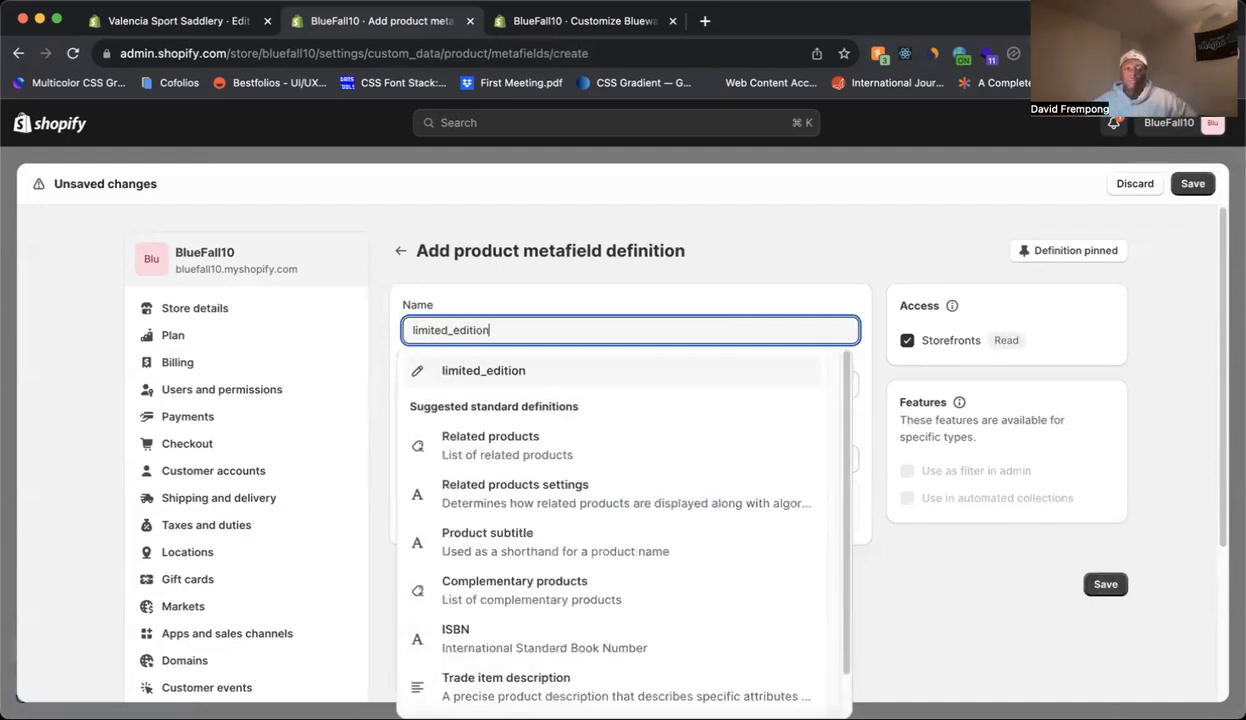
left_click(571, 374)
Enter "Products that are in limited edition." as the metafield definition's description.
left_click(578, 450)
type("Produ")
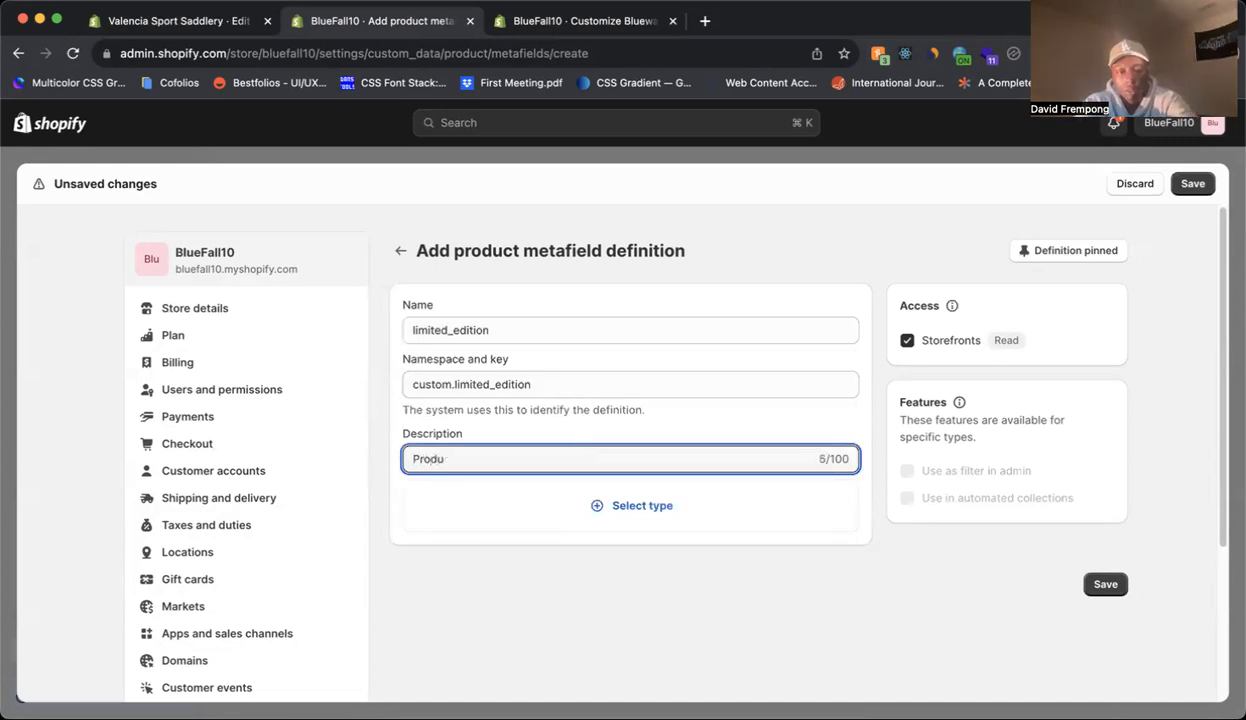
type("cu")
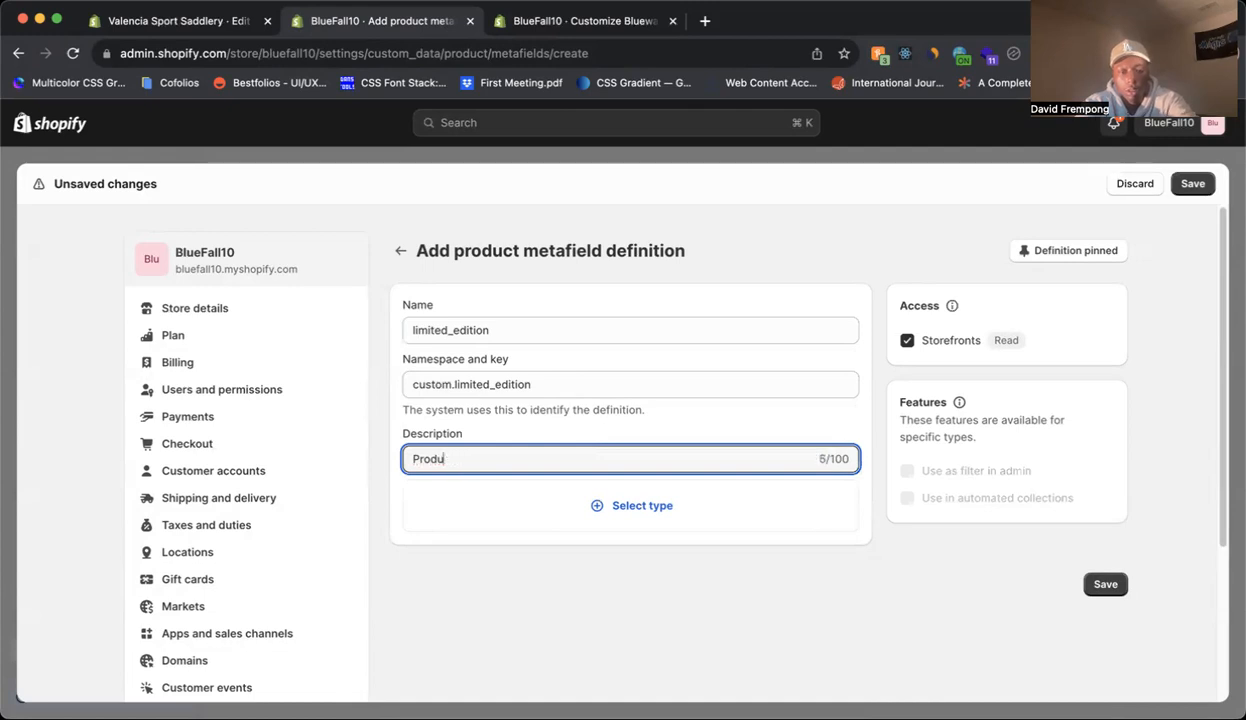
type("ts that ar")
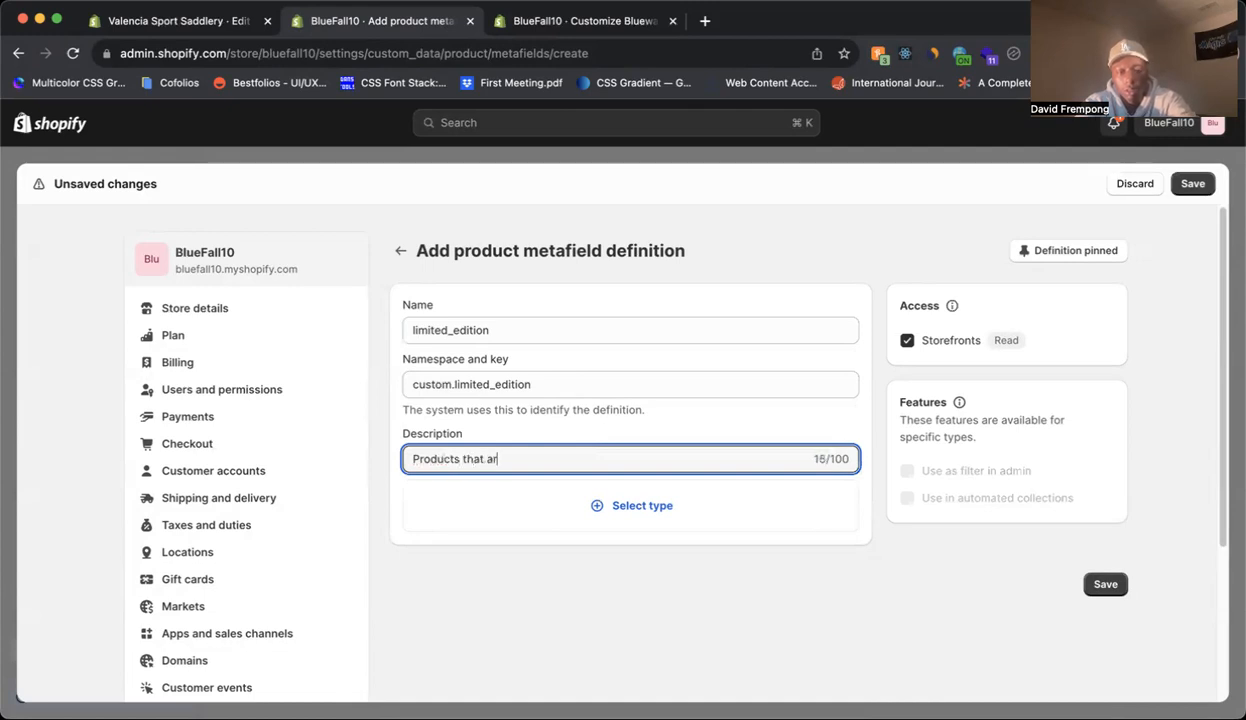
type("e in limited e")
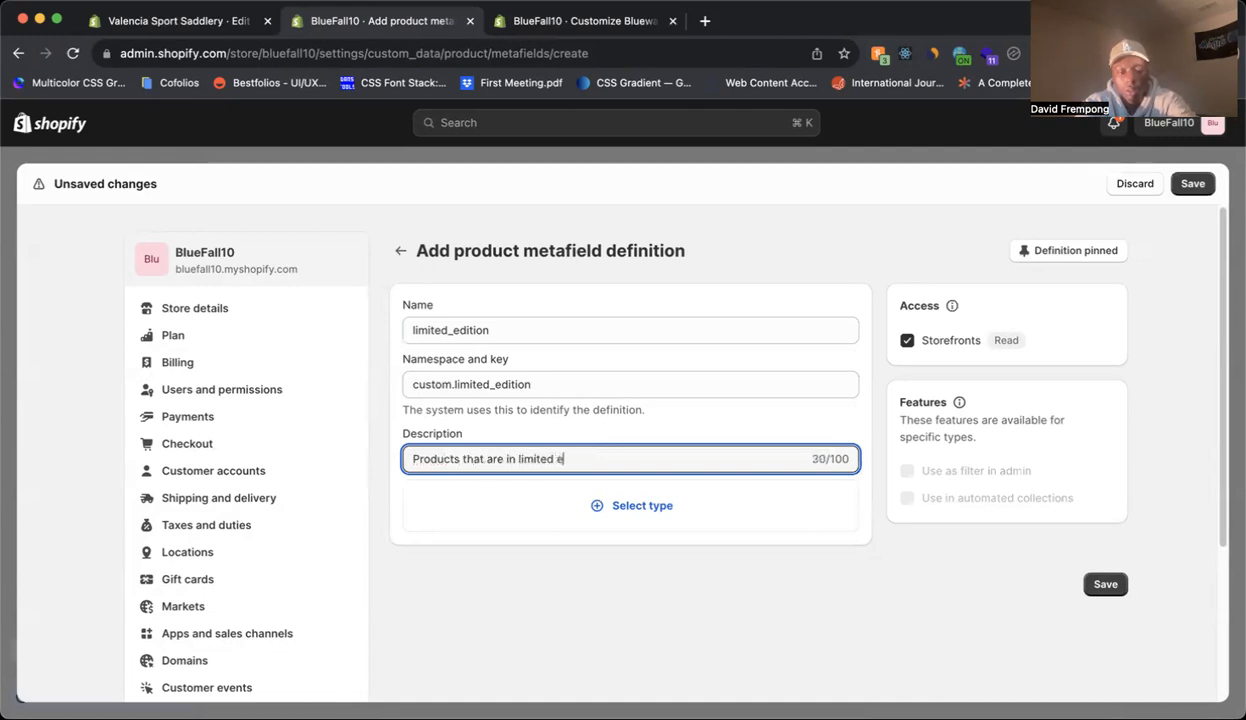
type("dition.")
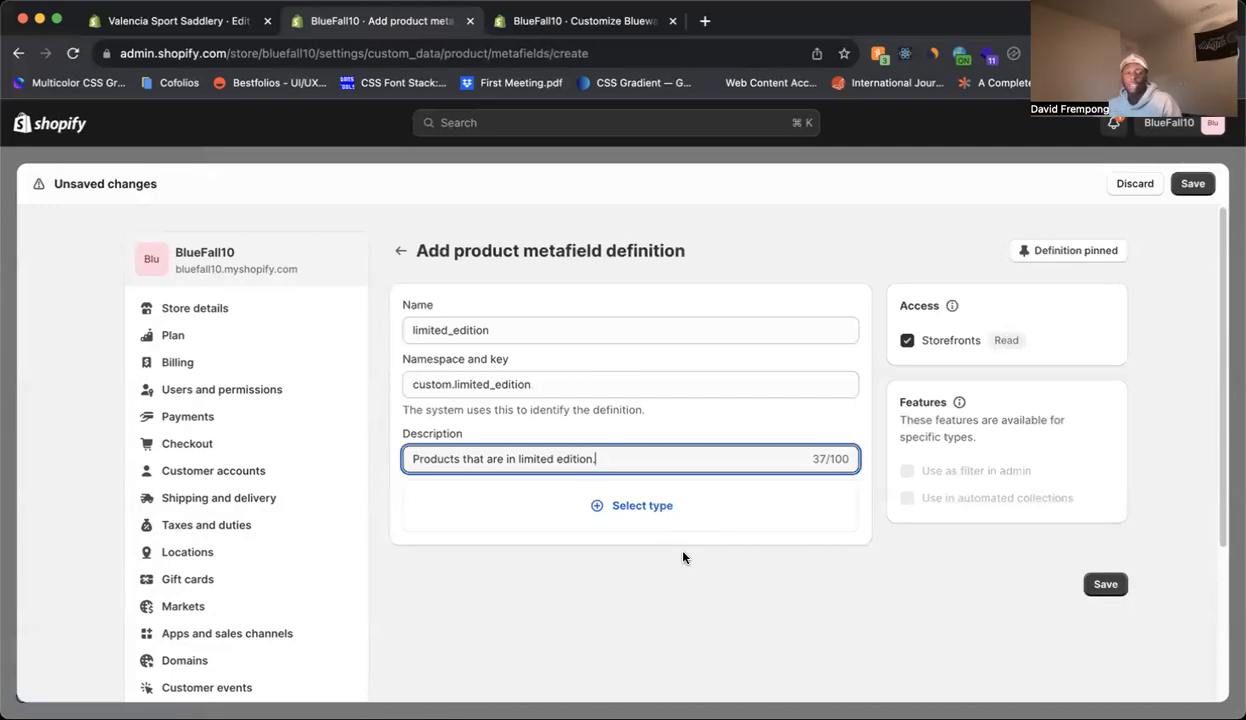
Set the metafield's type to Single line text and save the definition.
left_click(644, 524)
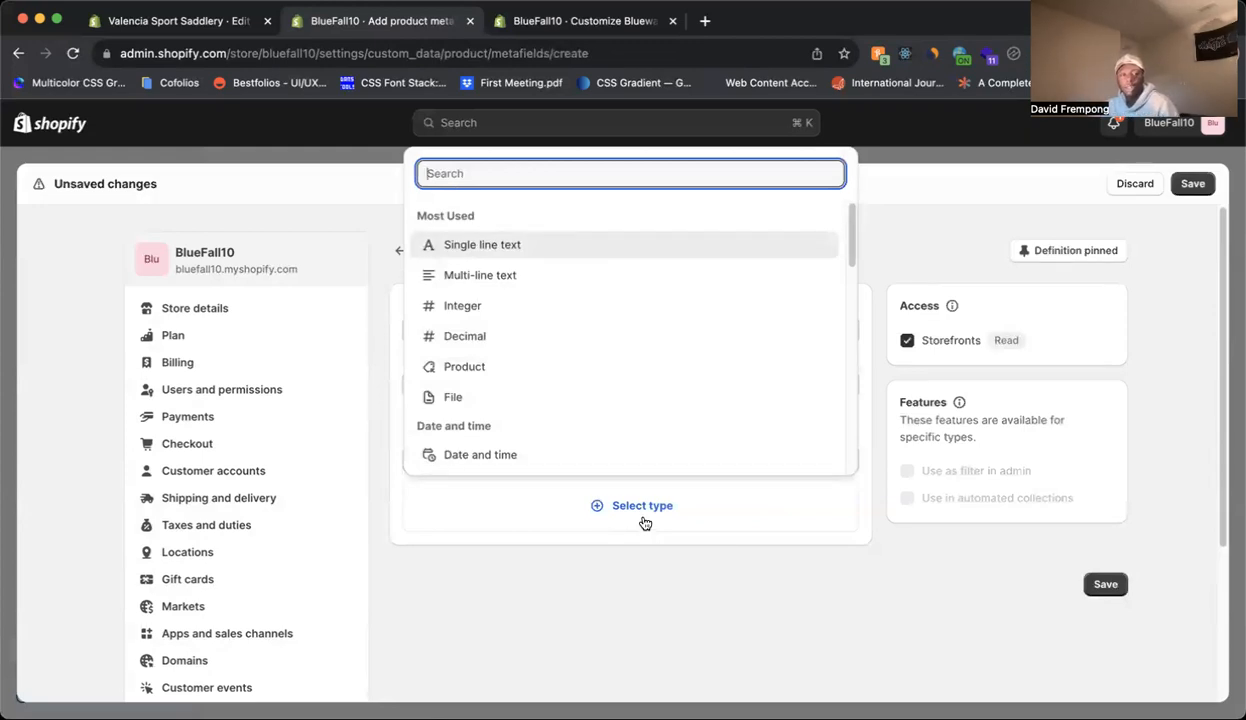
left_click(514, 250)
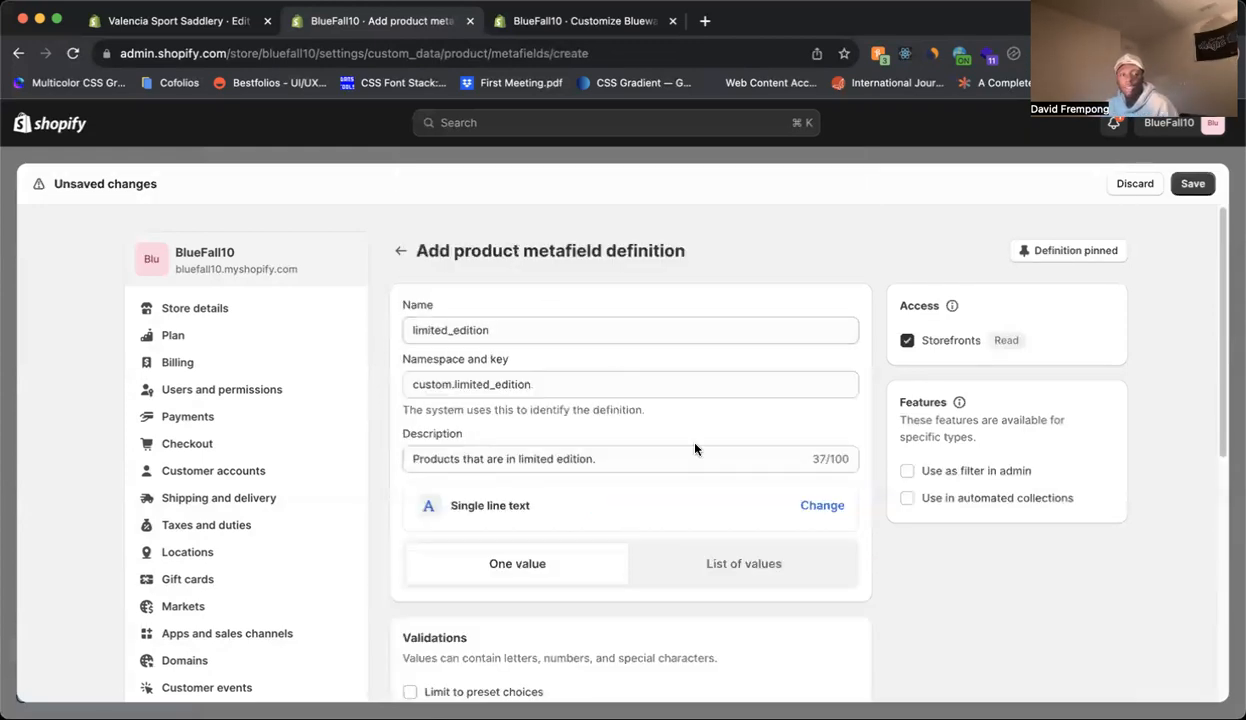
scroll(762, 492, "down", 5)
scroll(773, 489, "up", 5)
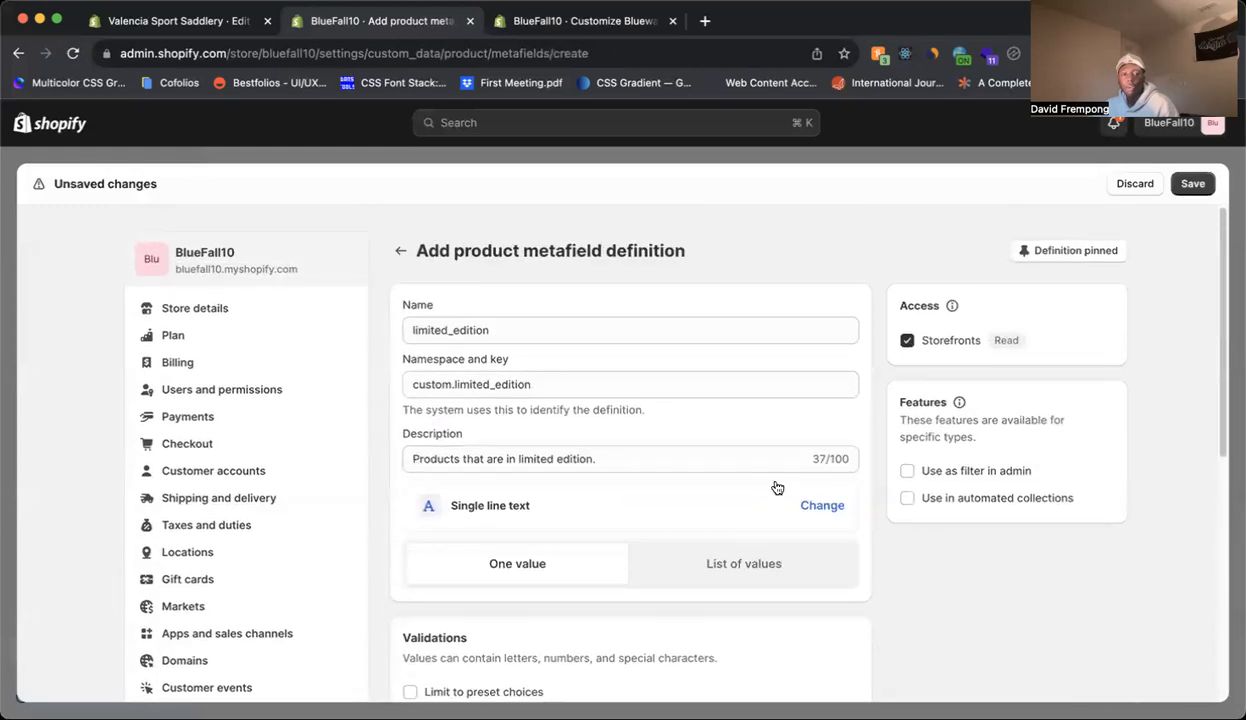
scroll(965, 467, "down", 2)
scroll(965, 467, "up", 2)
left_click(1190, 183)
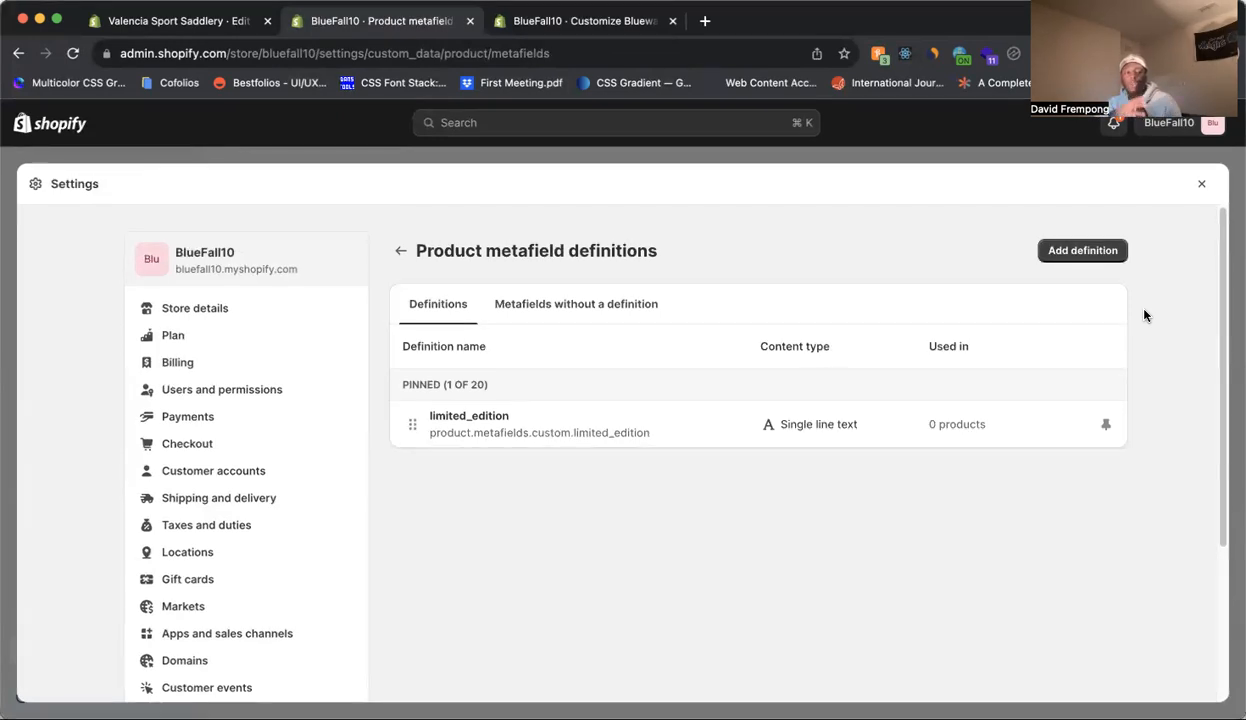
Leave the settings and open the Men's Beard Oil product at its metafields section.
left_click(1200, 183)
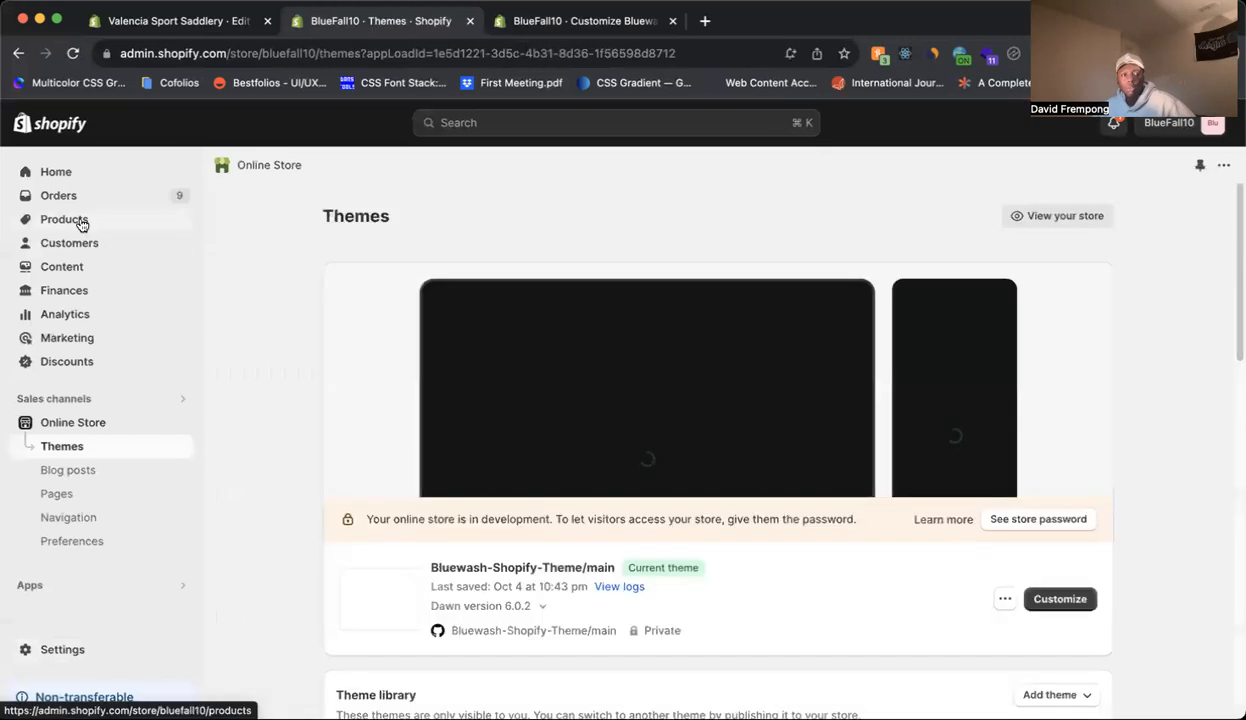
left_click(78, 221)
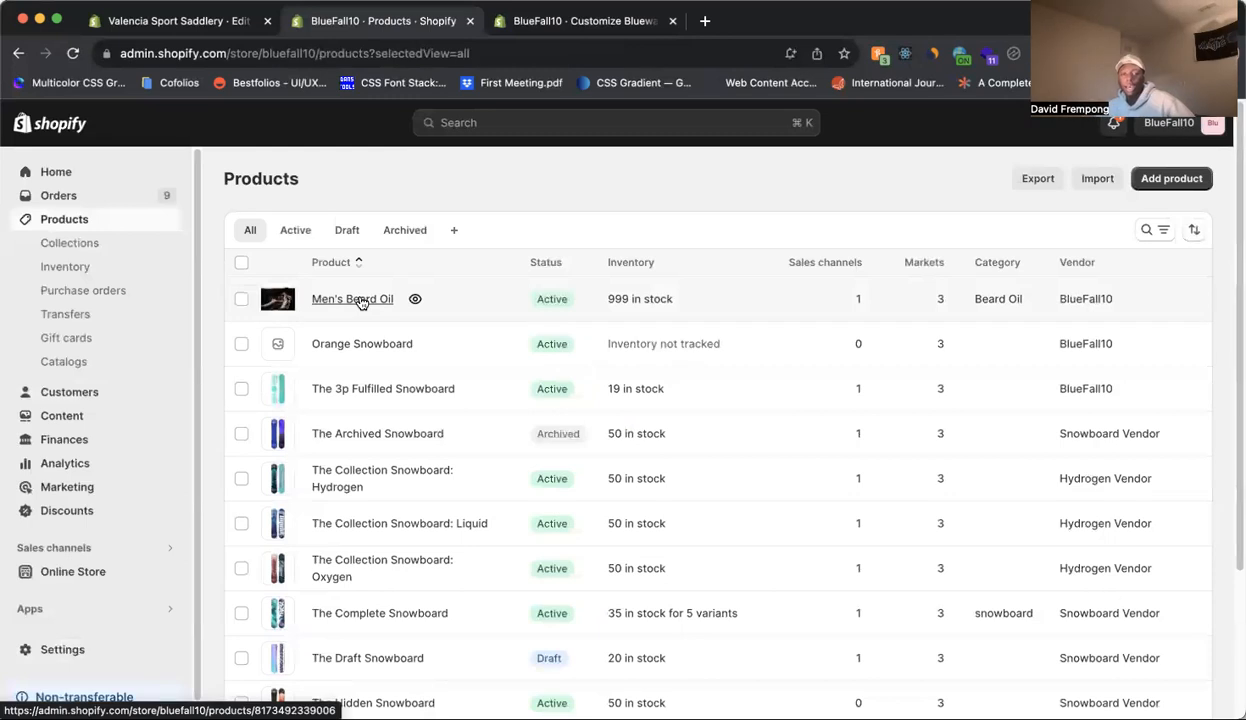
left_click(363, 301)
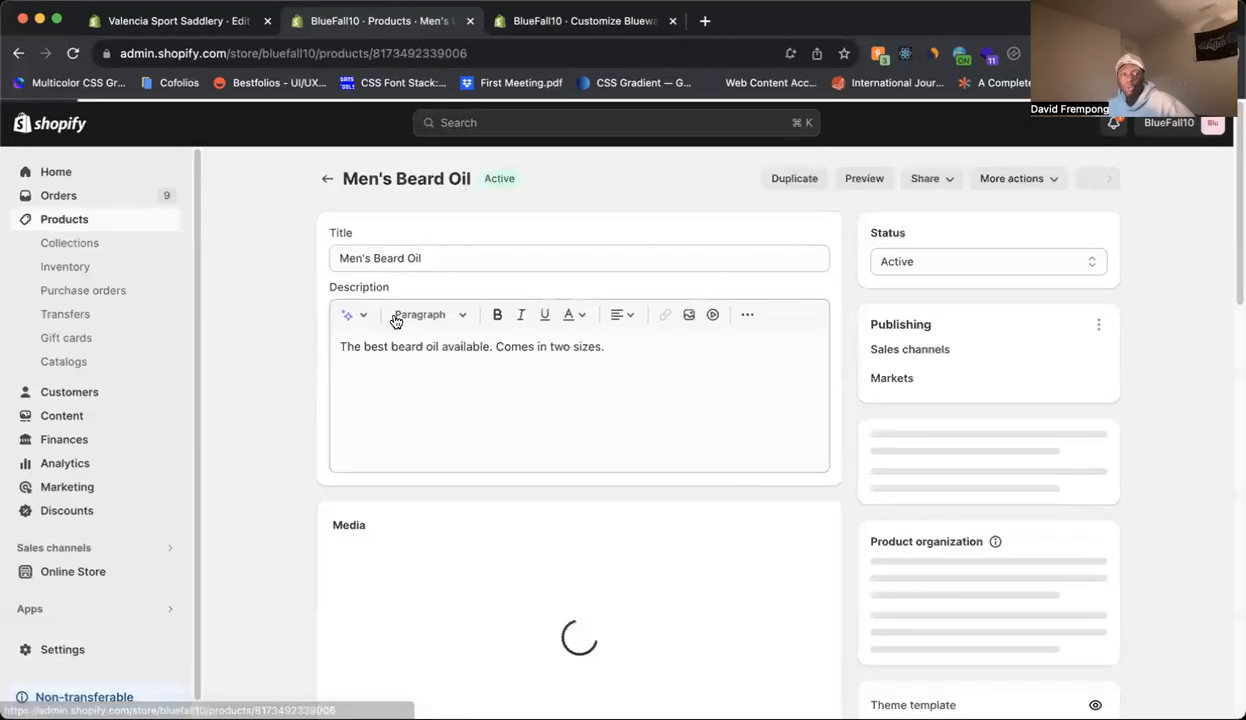
scroll(481, 436, "down", 6)
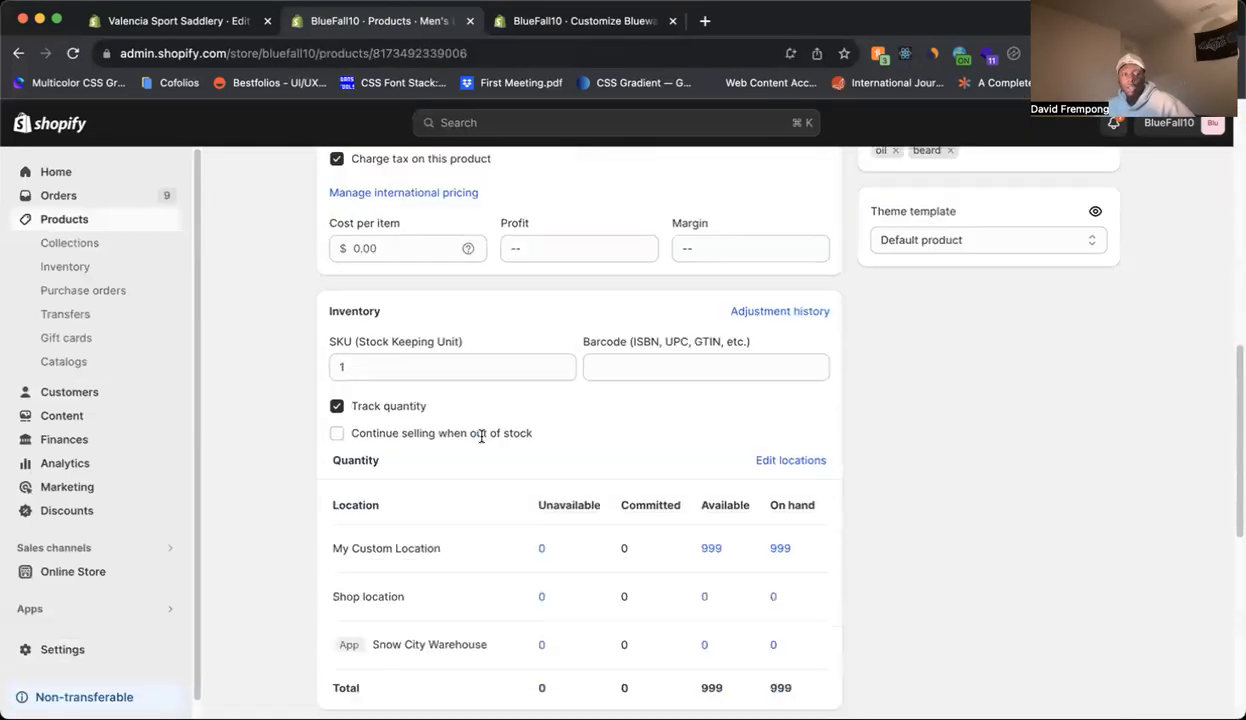
scroll(485, 430, "up", 4)
scroll(487, 427, "up", 3)
scroll(495, 425, "down", 6)
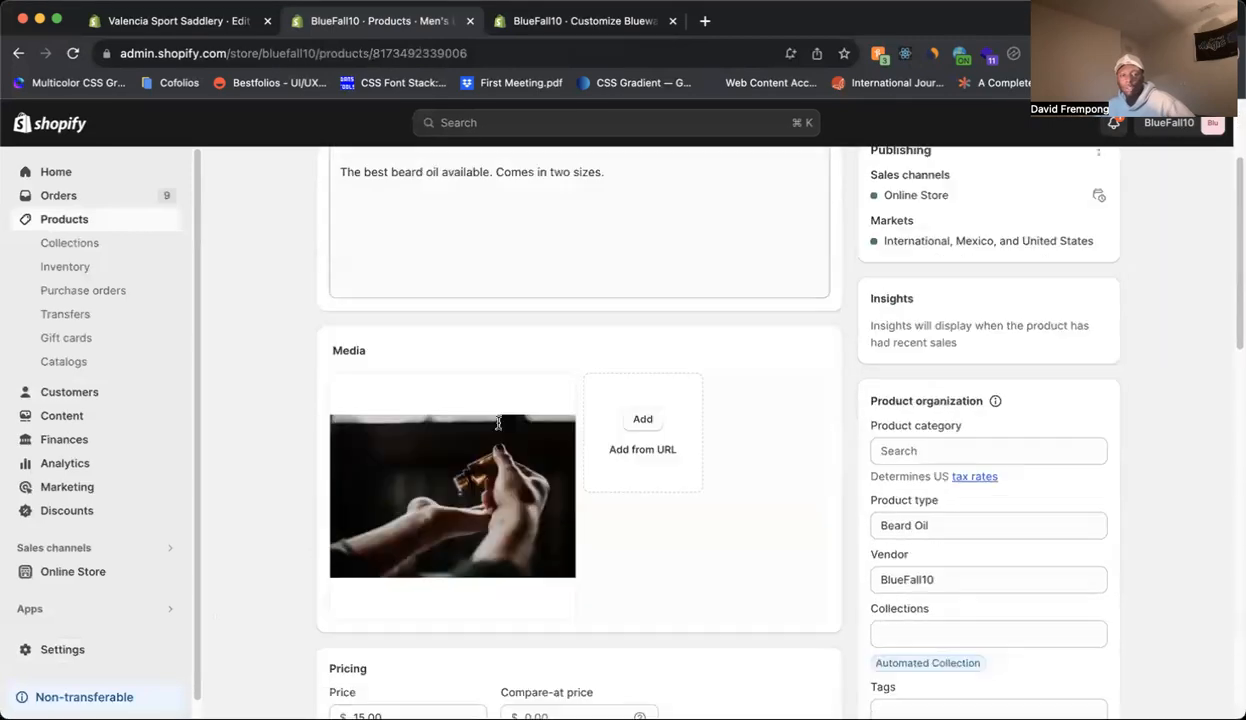
scroll(497, 427, "down", 8)
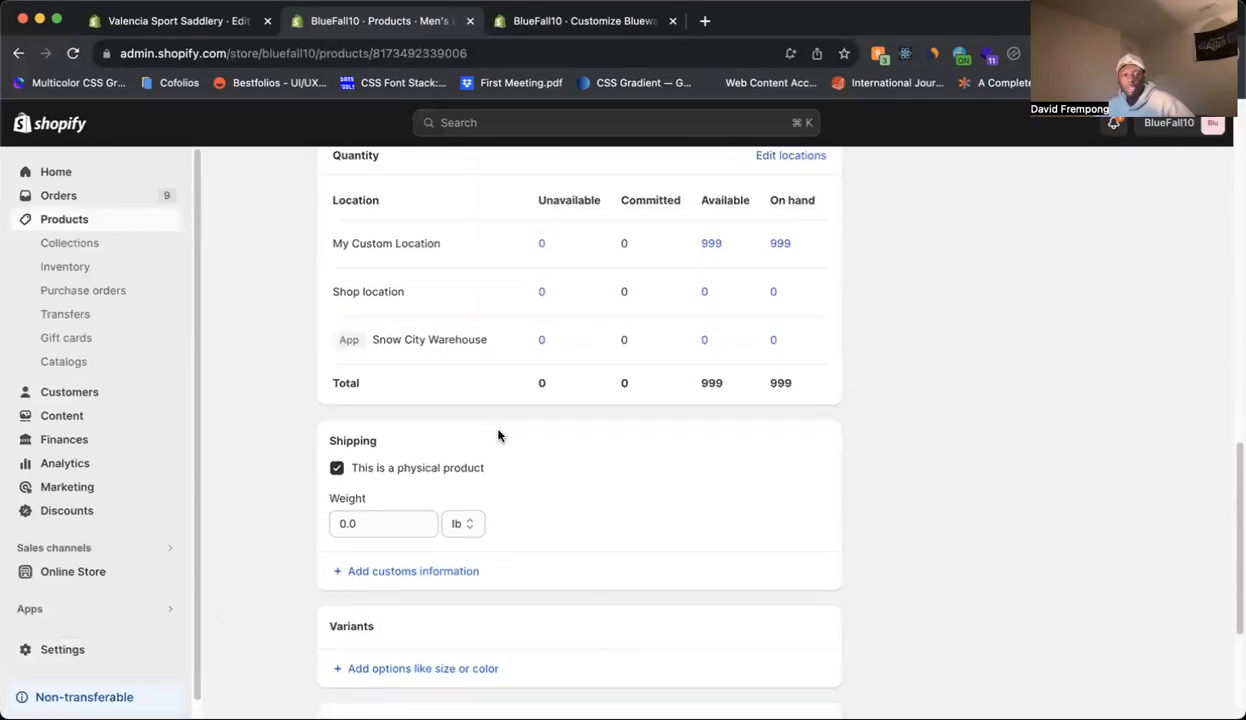
scroll(500, 435, "up", 5)
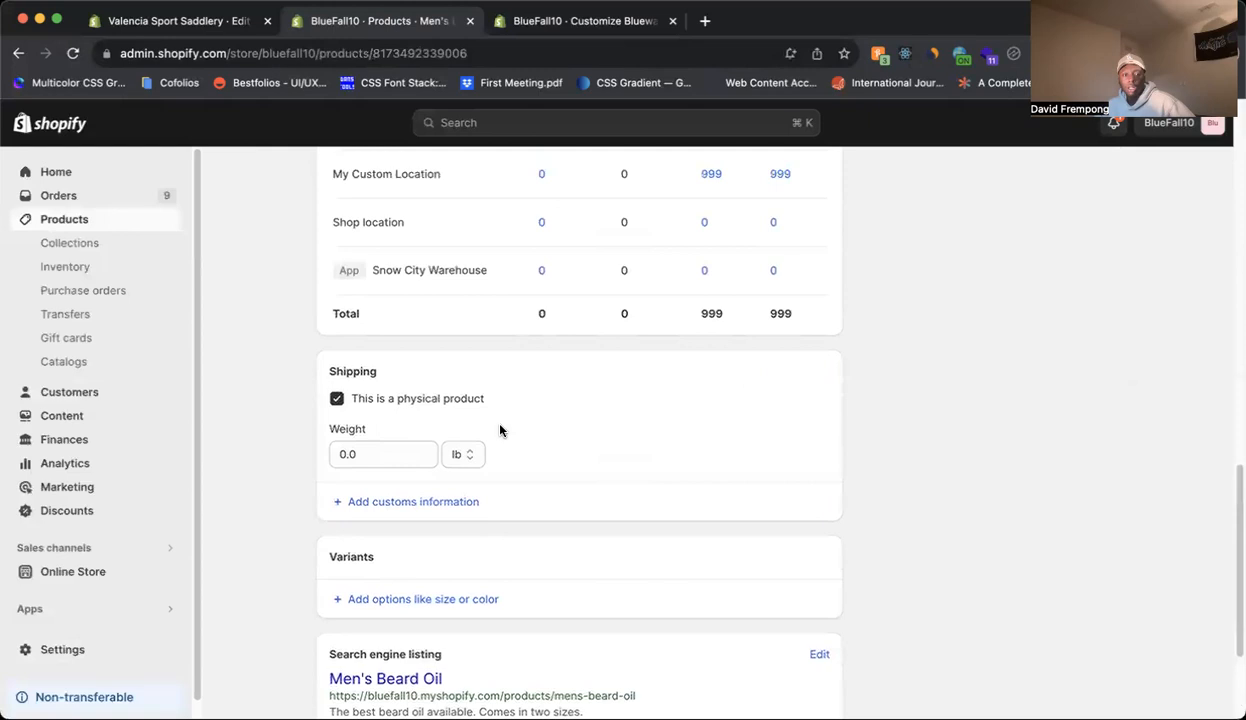
scroll(500, 431, "down", 4)
scroll(502, 429, "down", 1)
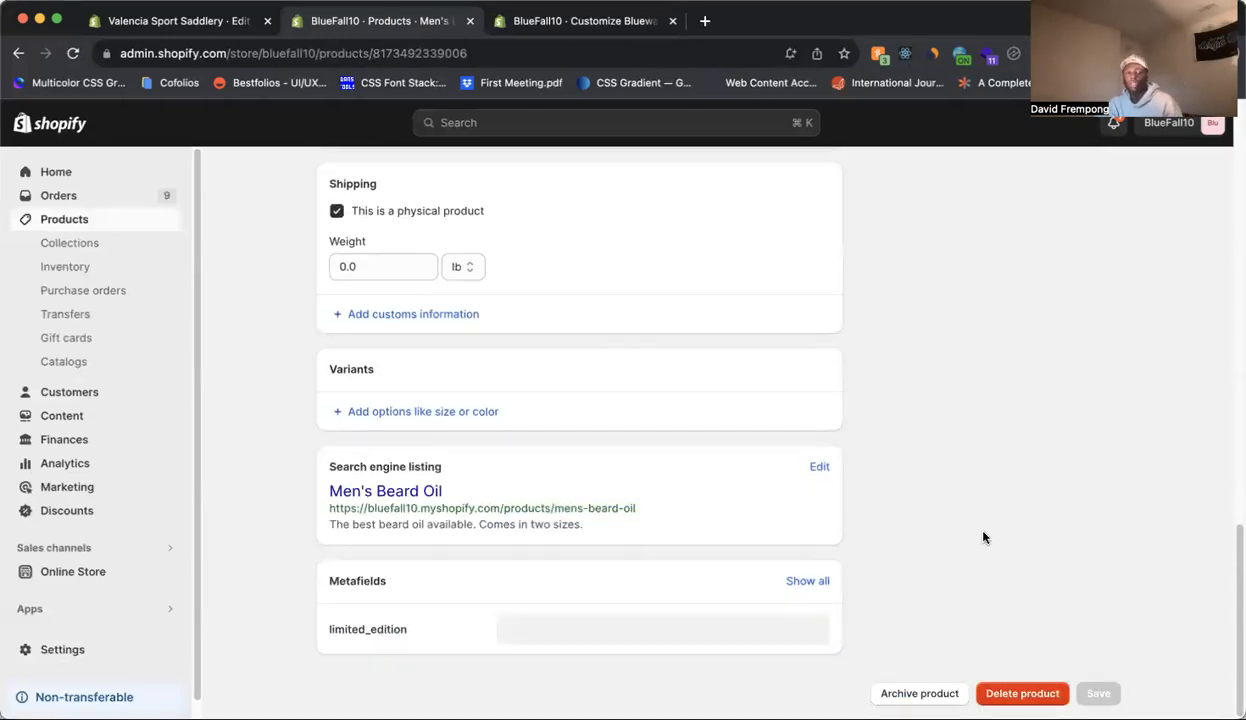
Set the limited_edition metafield of Men's Beard Oil to "This product is in limited edition." and save the product.
left_click(745, 624)
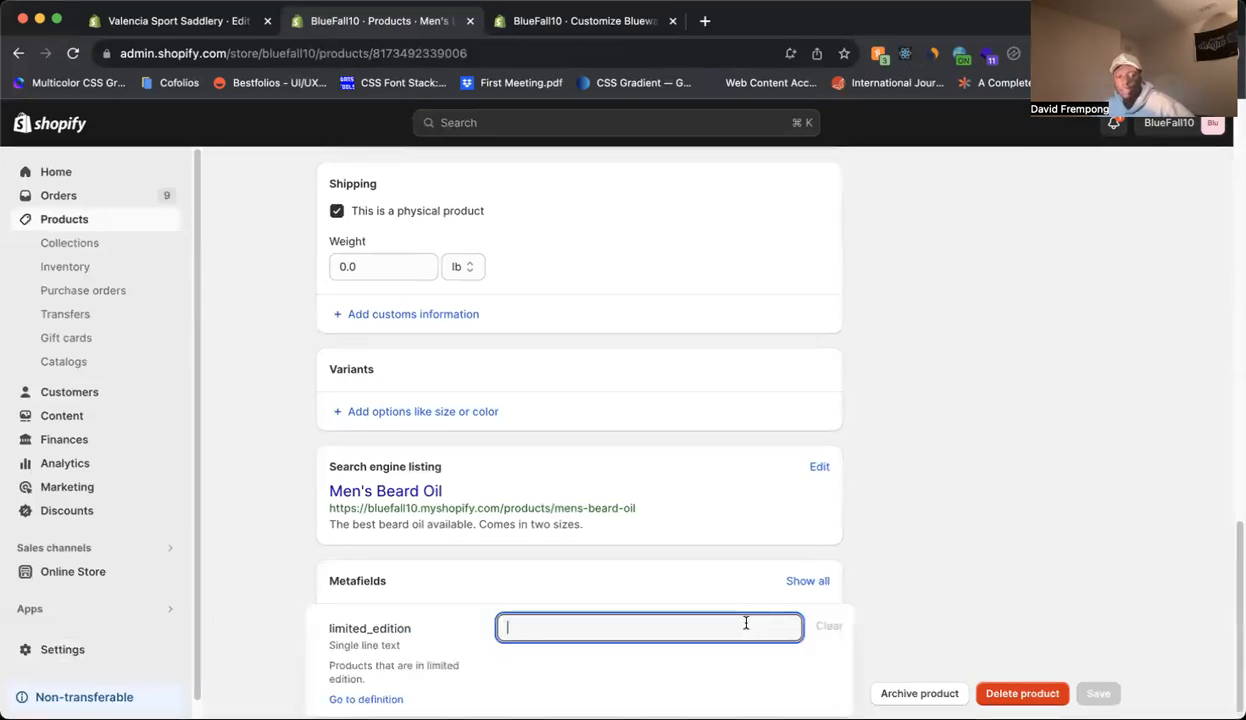
scroll(1002, 540, "down", 1)
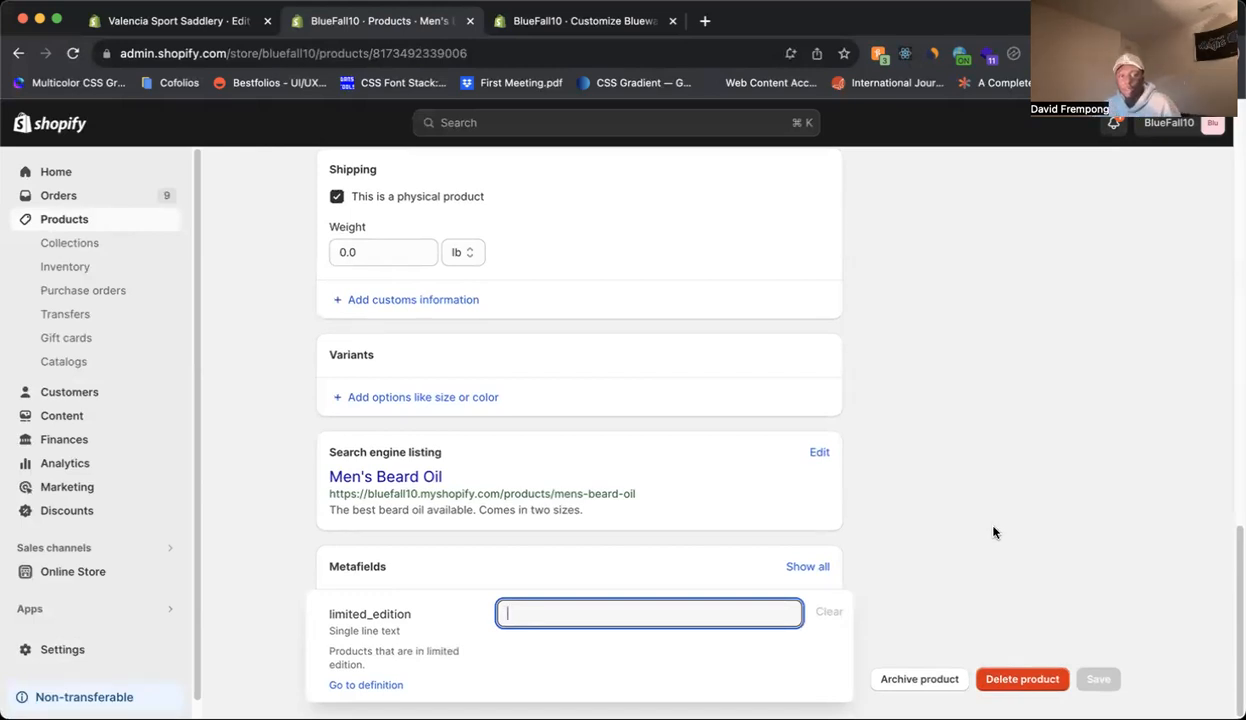
scroll(985, 525, "up", 10)
scroll(976, 509, "up", 3)
scroll(900, 525, "down", 15)
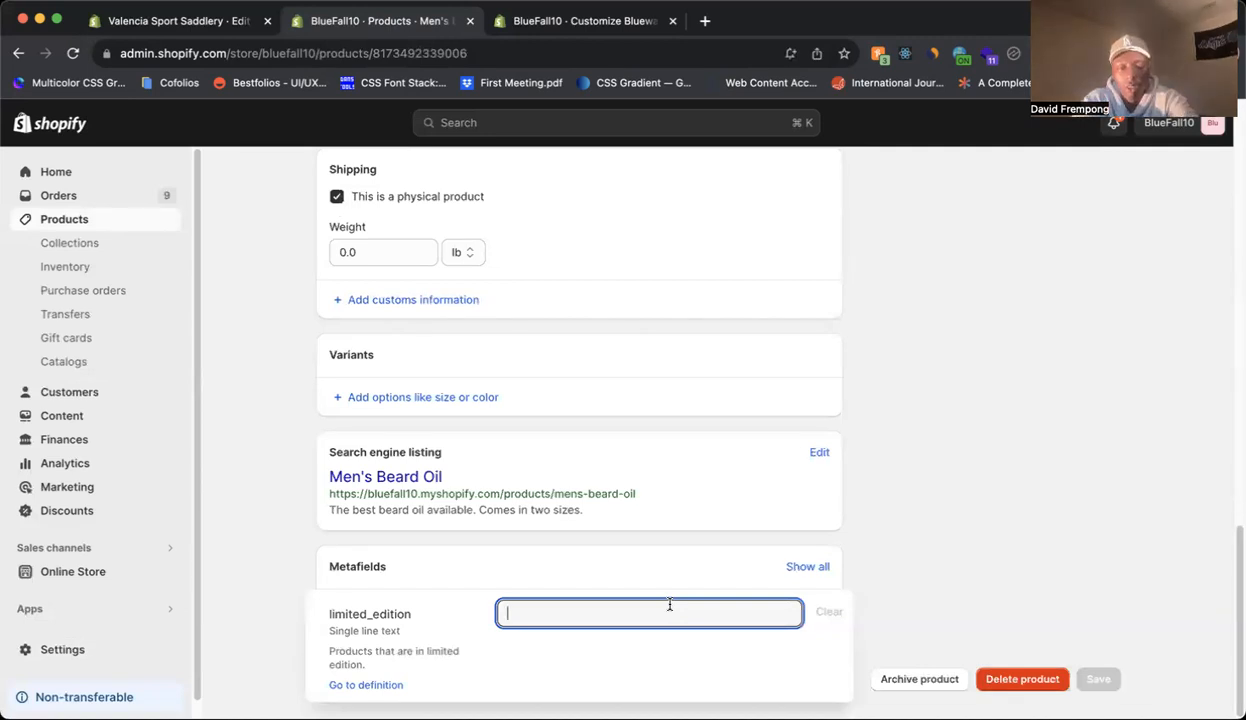
type("TH")
type("his producgt")
key("BackSpace")
key("BackSpace")
key("BackSpace")
type("t is in limited edition.")
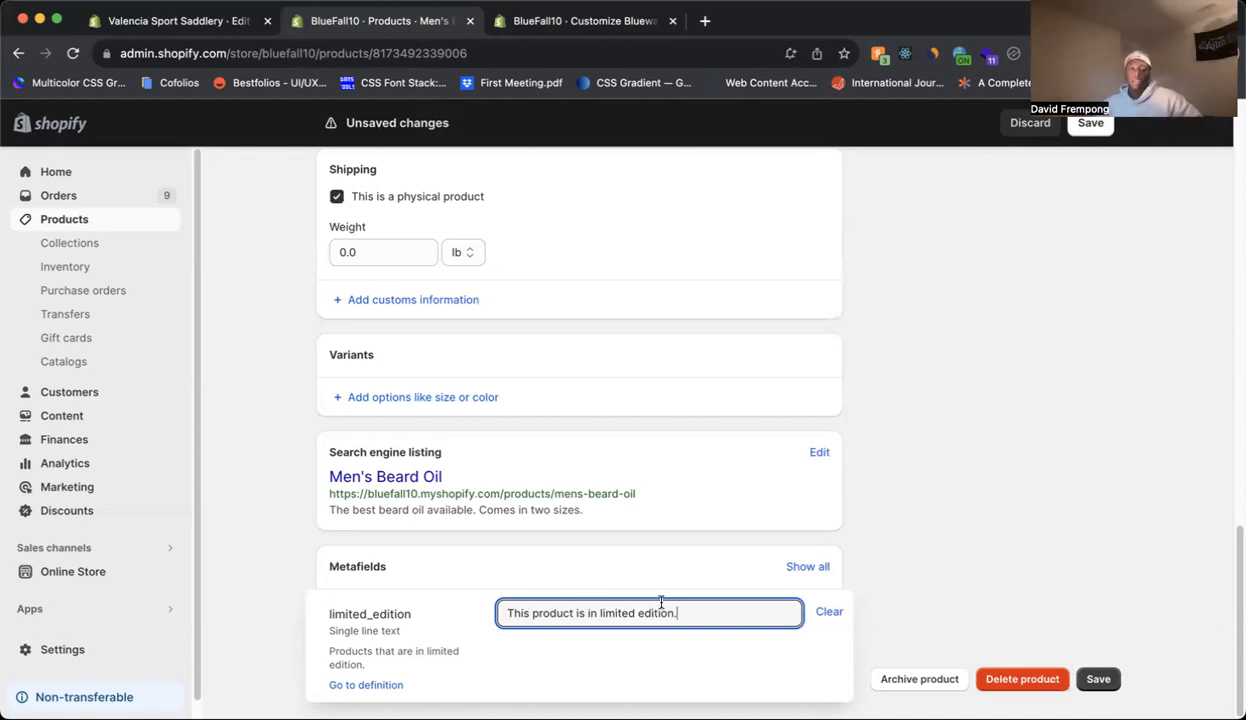
left_click(1117, 678)
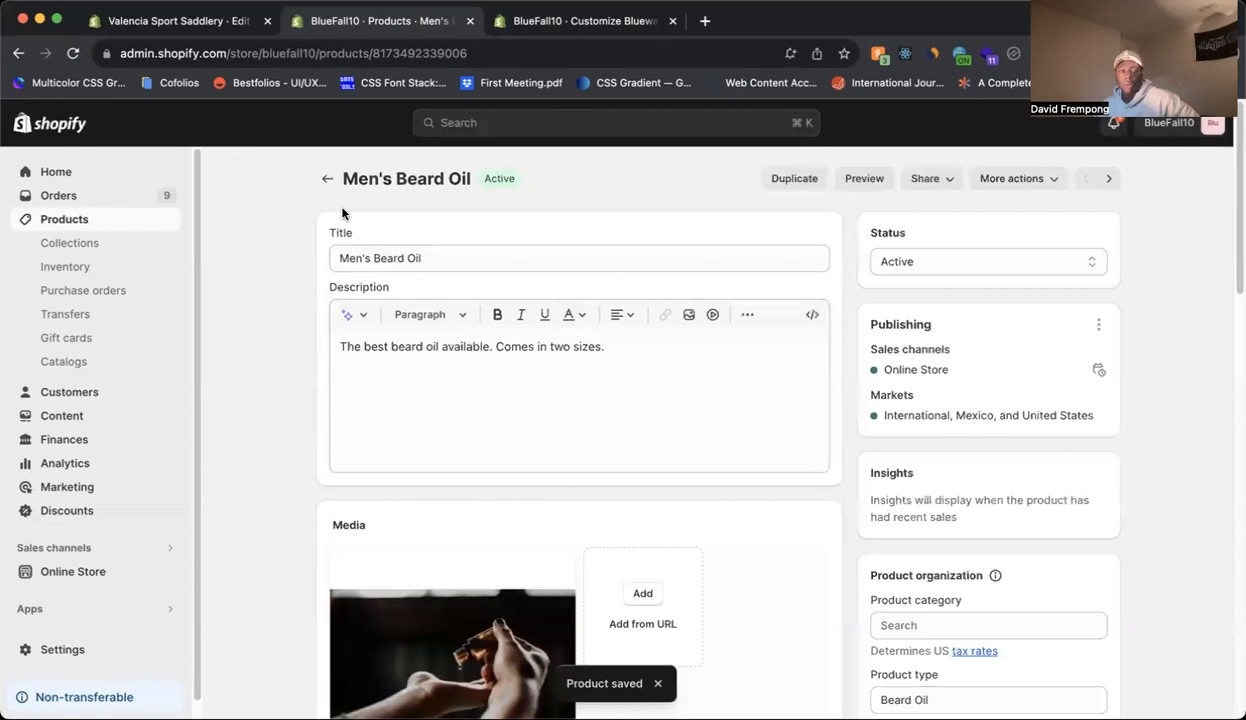
Check the limited_edition metafield of the Orange Snowboard product.
left_click(327, 178)
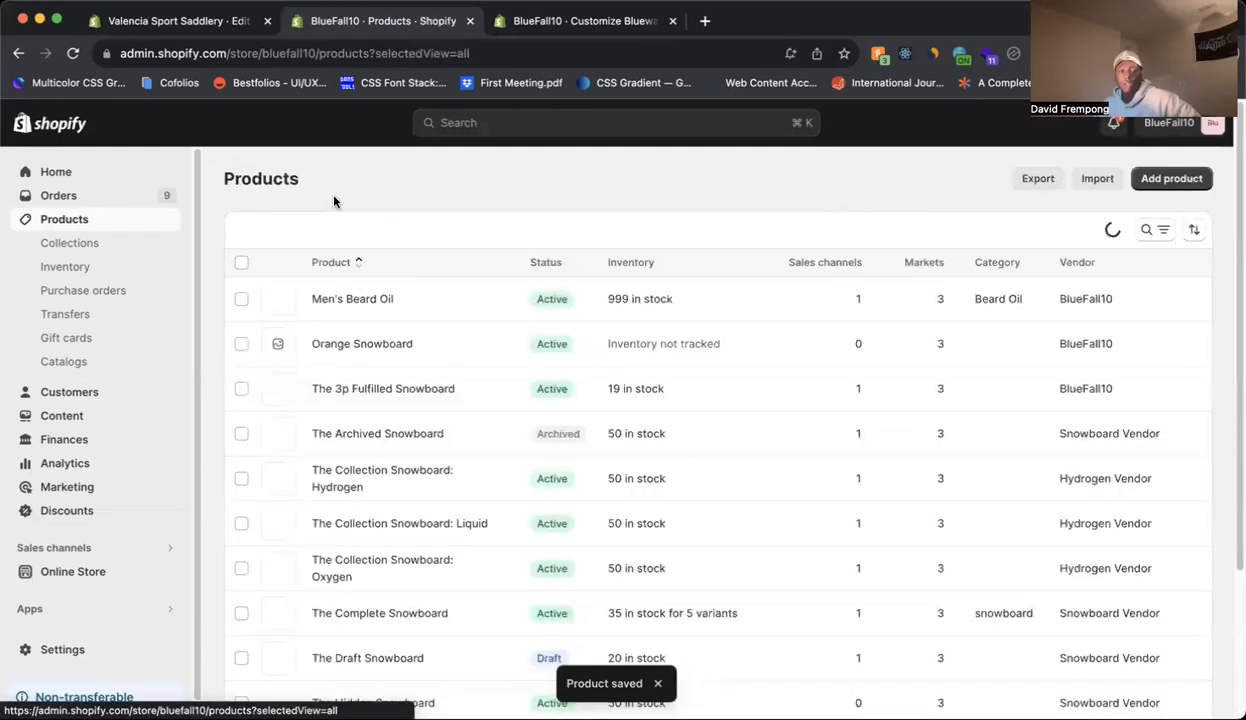
left_click(400, 346)
scroll(435, 465, "down", 10)
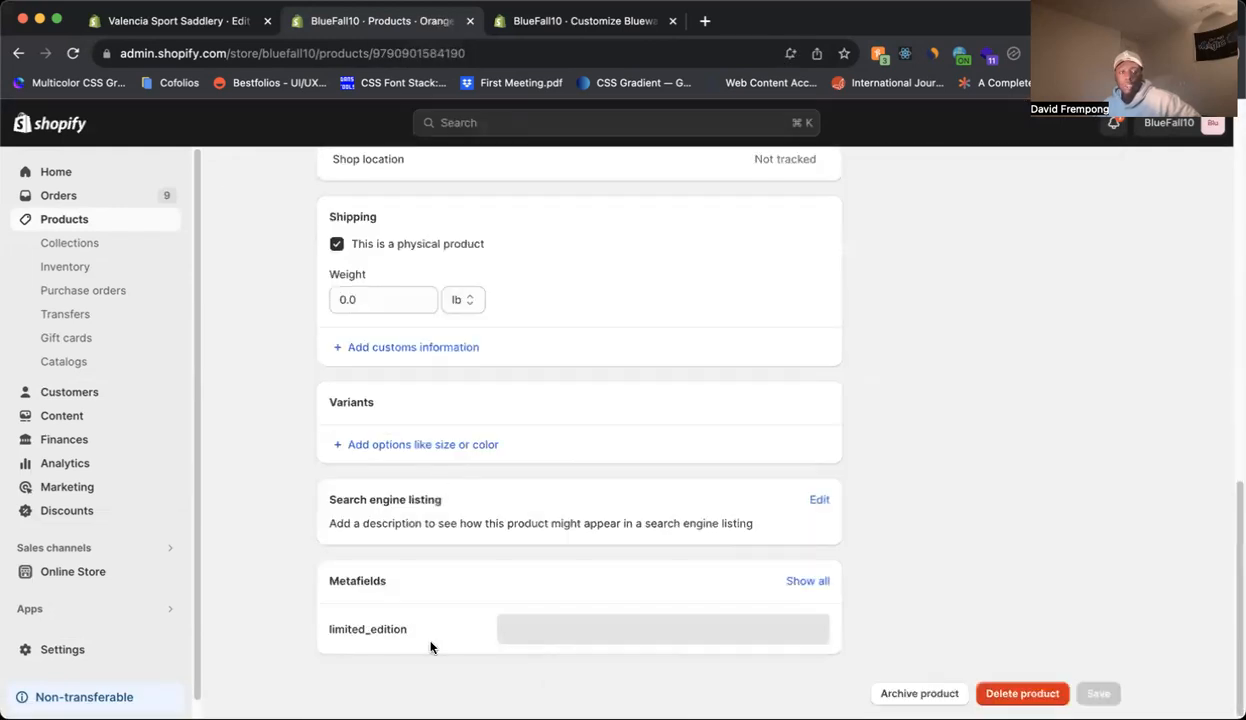
scroll(391, 327, "up", 10)
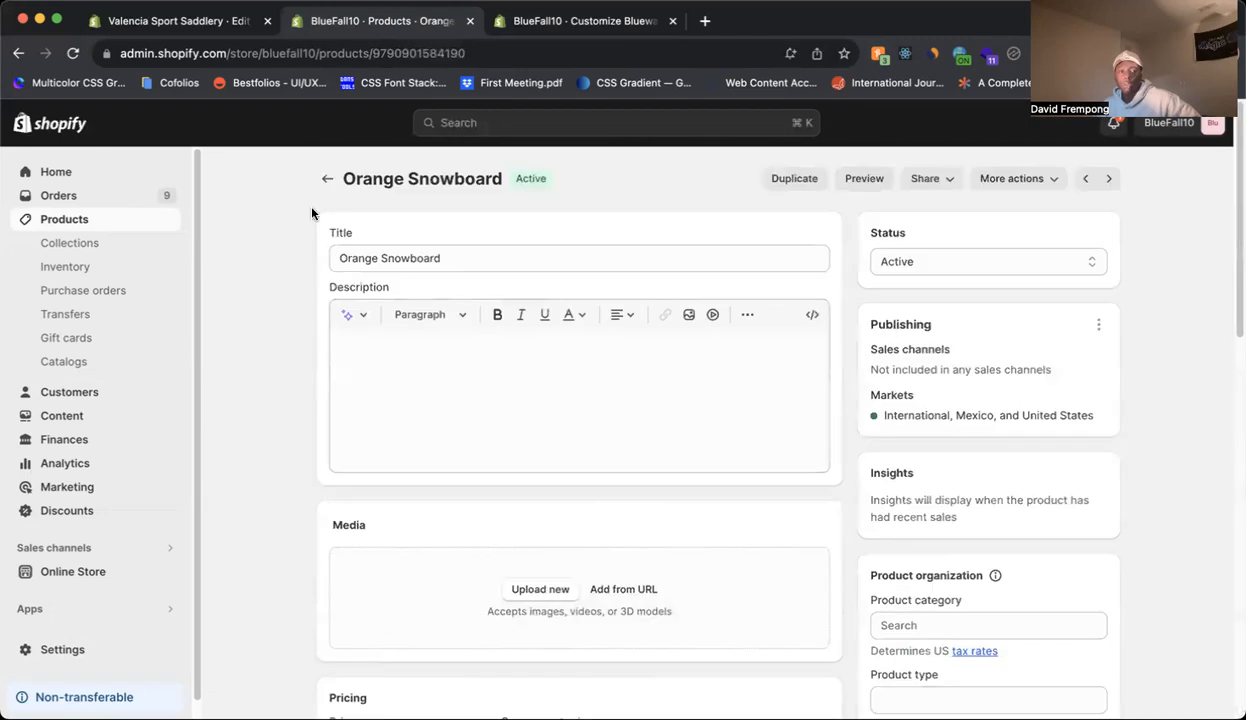
Return to the Men's Beard Oil product and review its saved limited_edition metafield value.
left_click(325, 178)
left_click(366, 308)
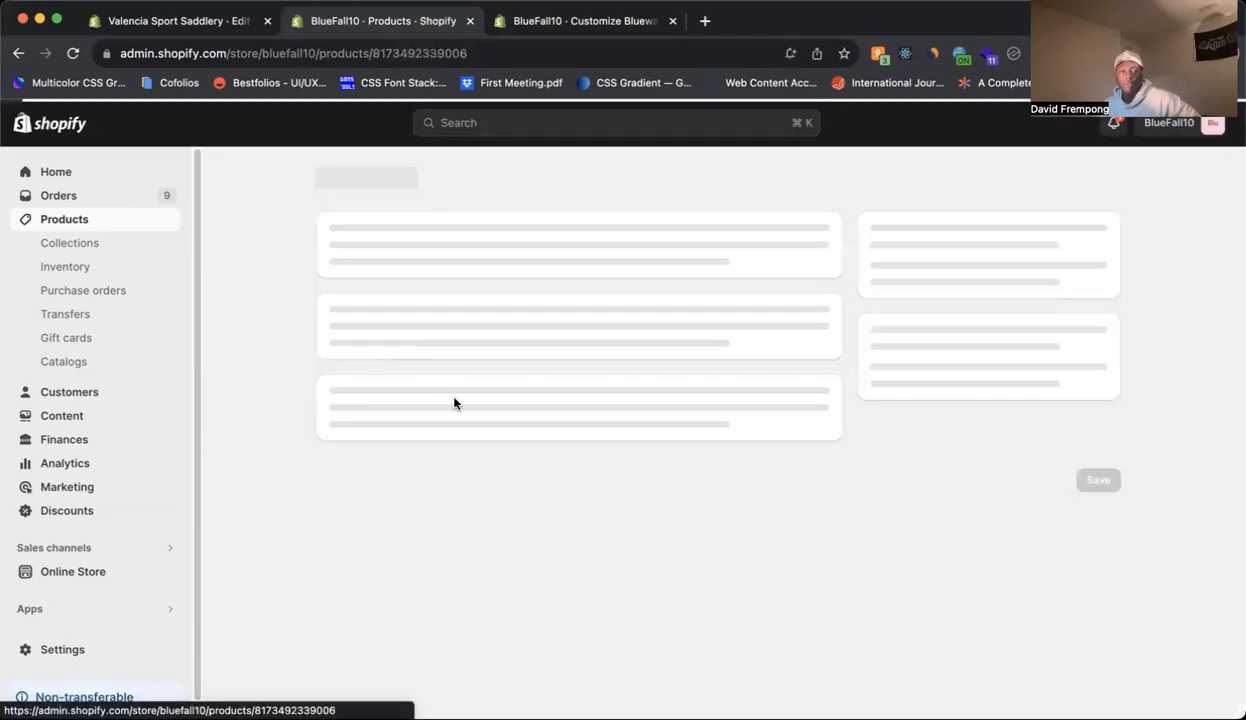
scroll(480, 430, "down", 10)
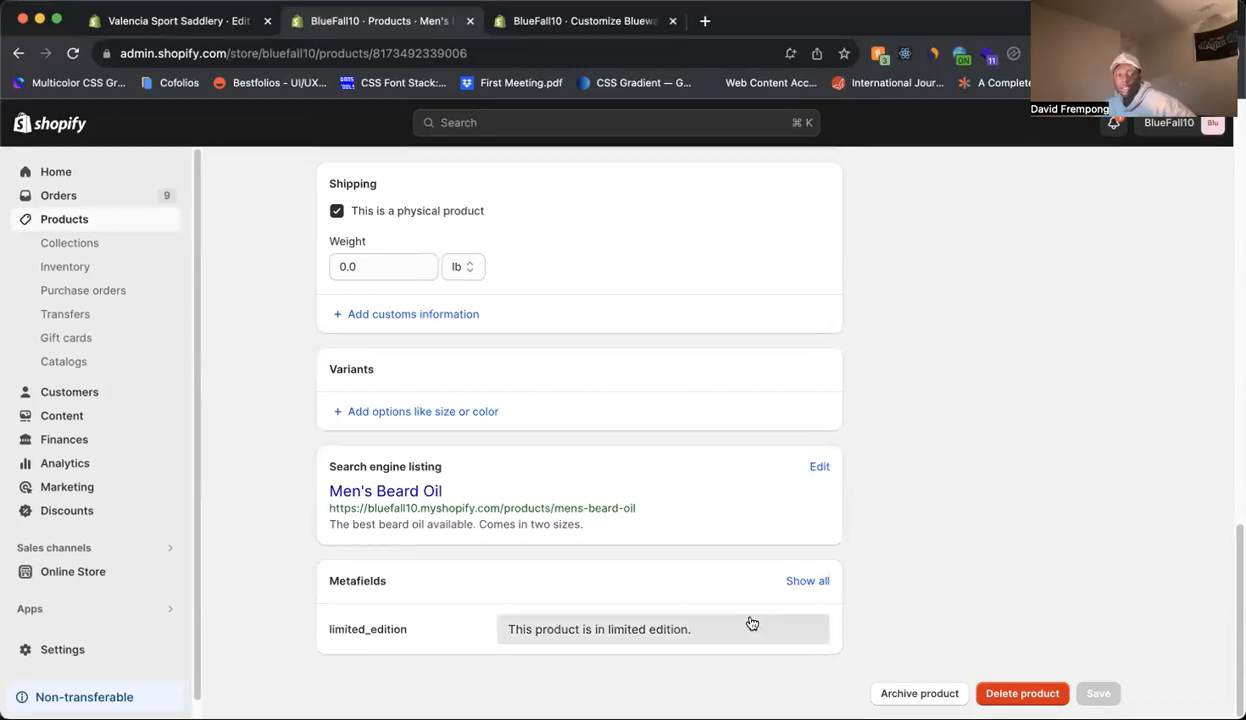
scroll(1008, 420, "up", 10)
scroll(1035, 382, "up", 1)
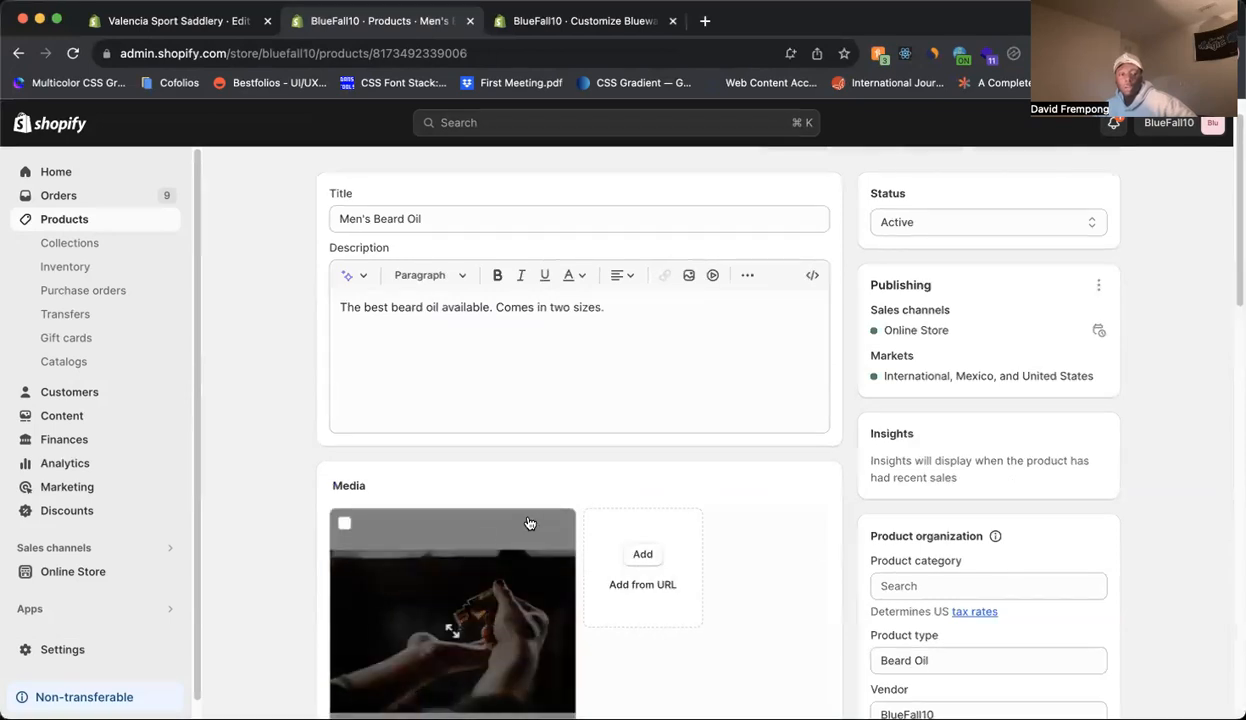
Open the Bluewash-Shopify-Theme/main theme for customizing and display its default product template.
left_click(70, 571)
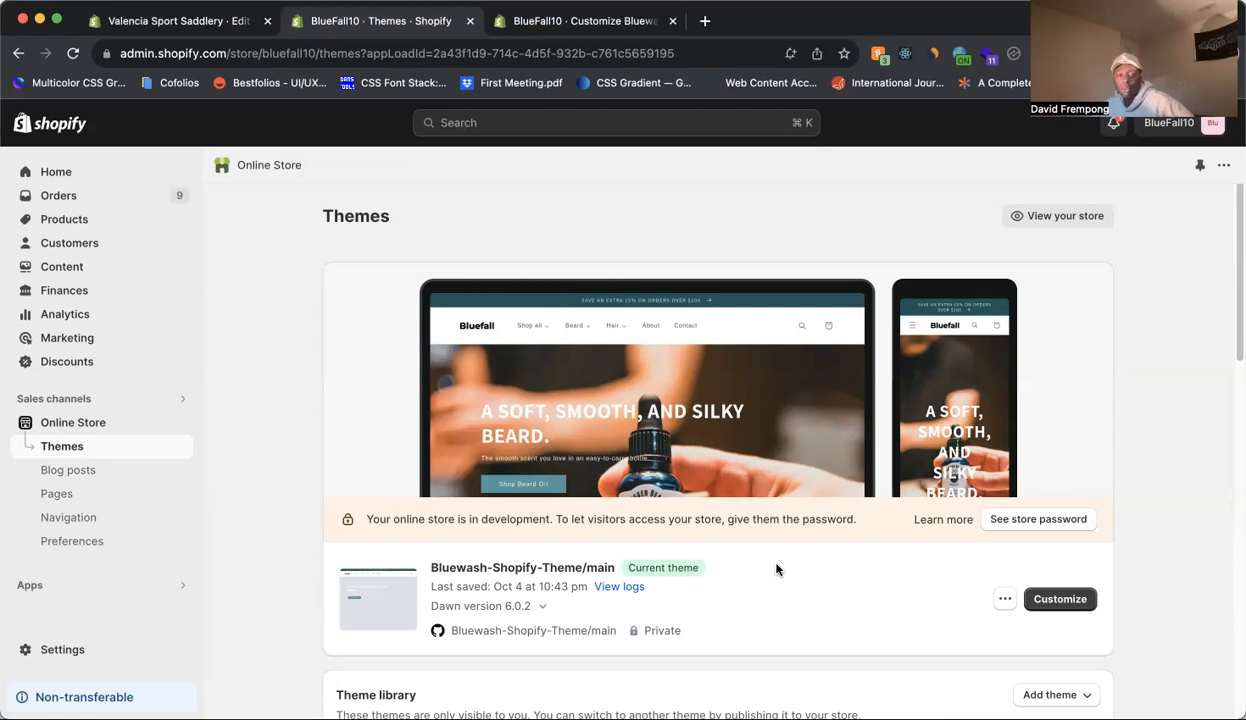
left_click(1064, 602)
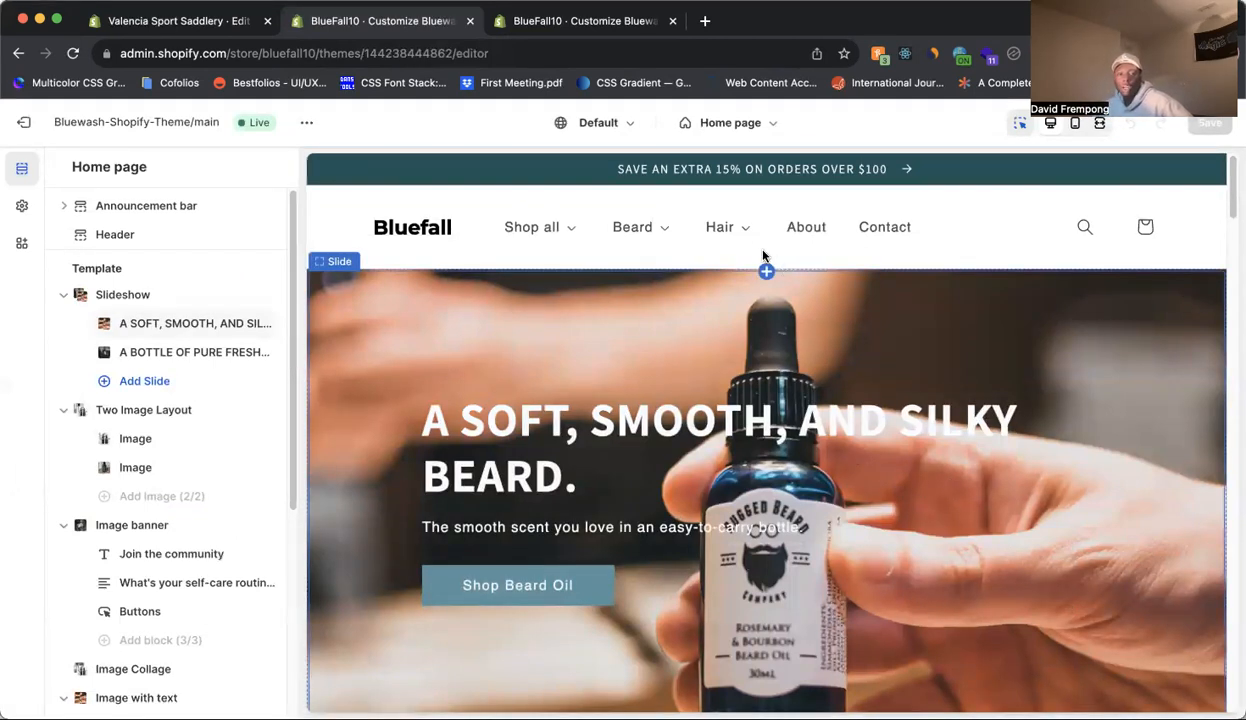
left_click(768, 128)
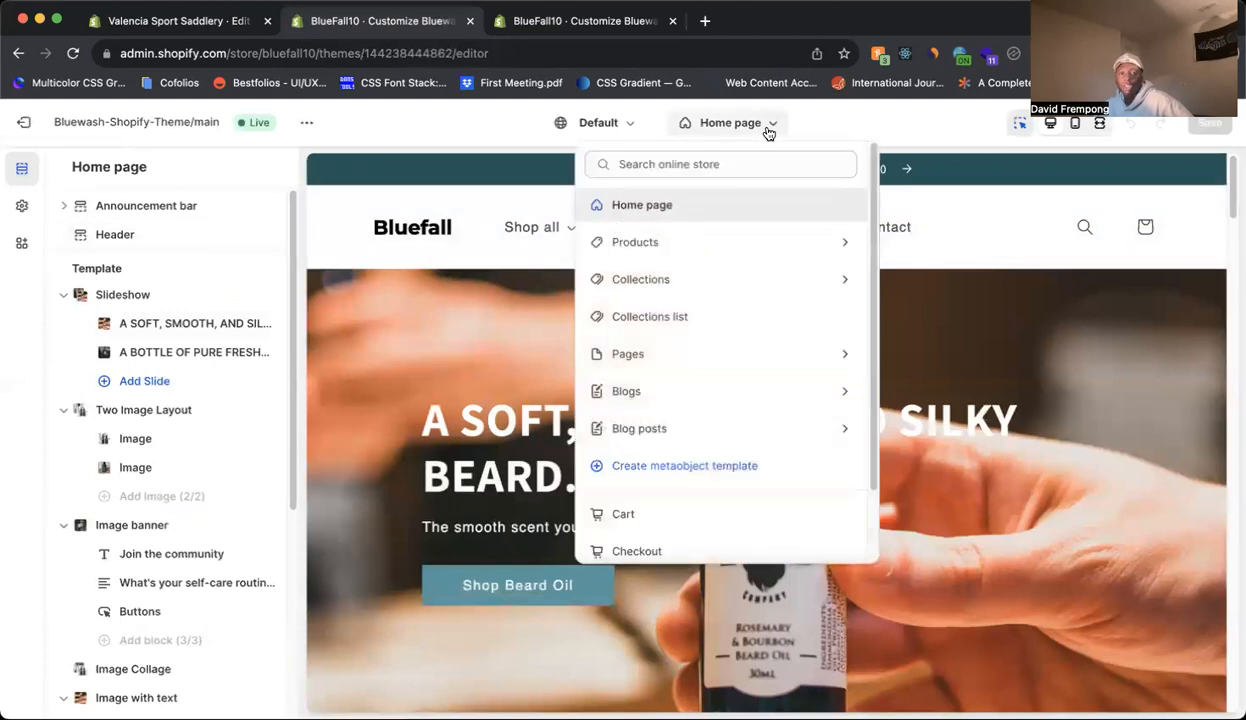
left_click(737, 245)
left_click(753, 250)
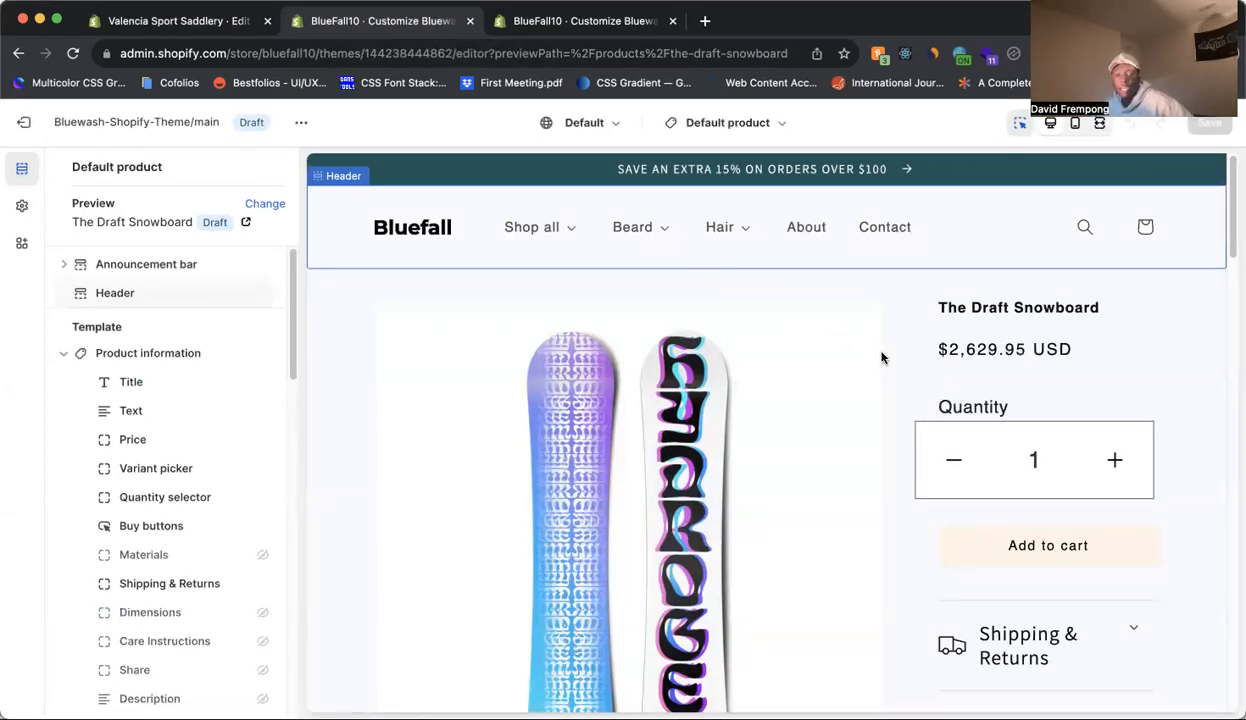
scroll(900, 370, "down", 1)
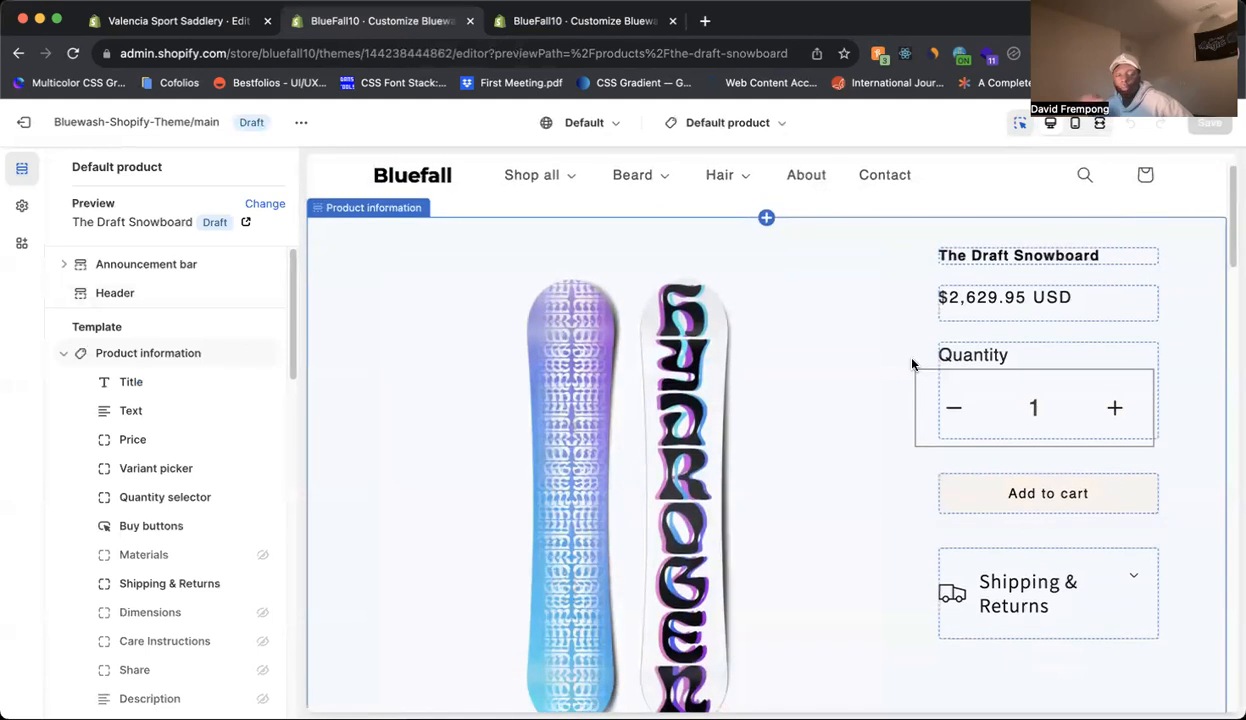
scroll(930, 363, "down", 3)
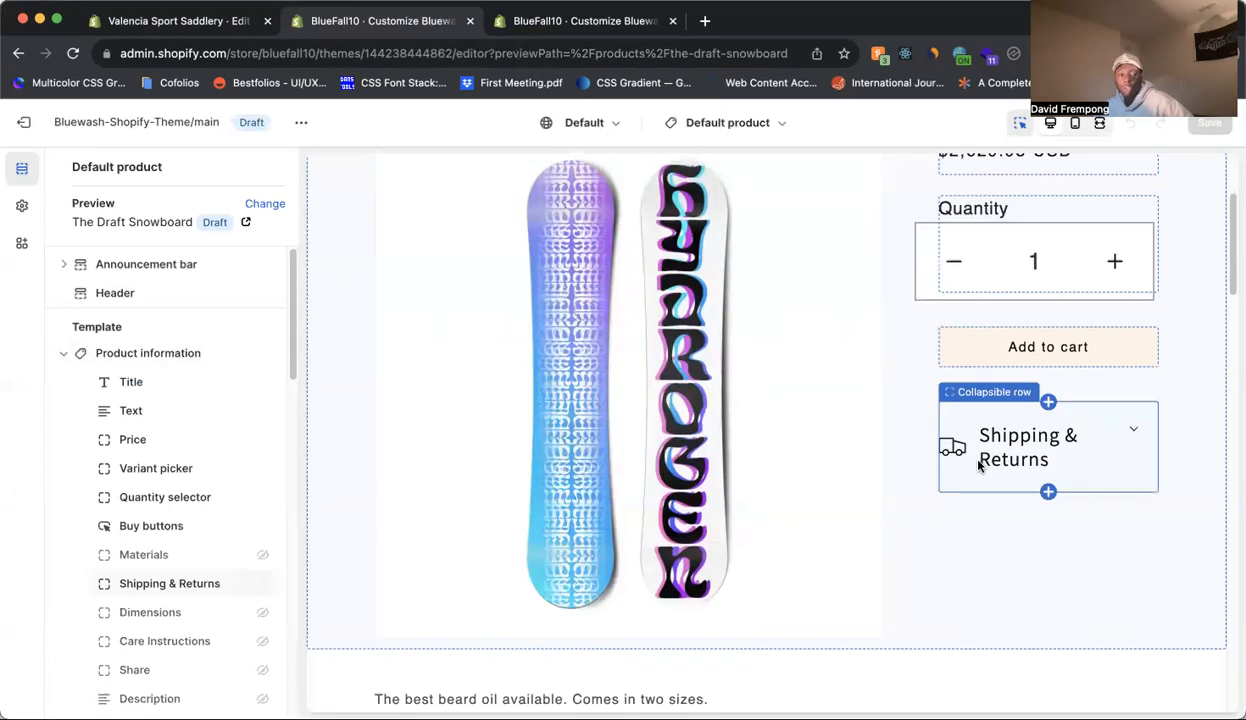
Add a Text block to the product information section and place it directly below Shipping & Returns.
left_click(167, 584)
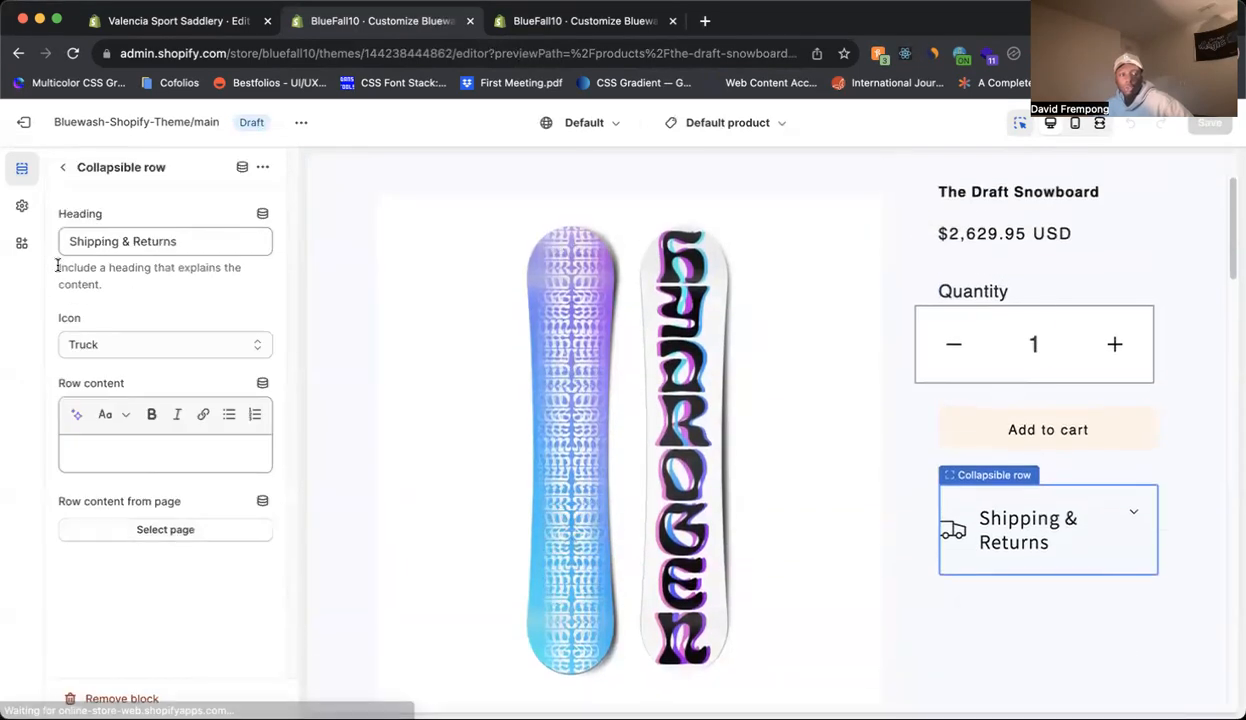
left_click(62, 168)
scroll(117, 423, "down", 3)
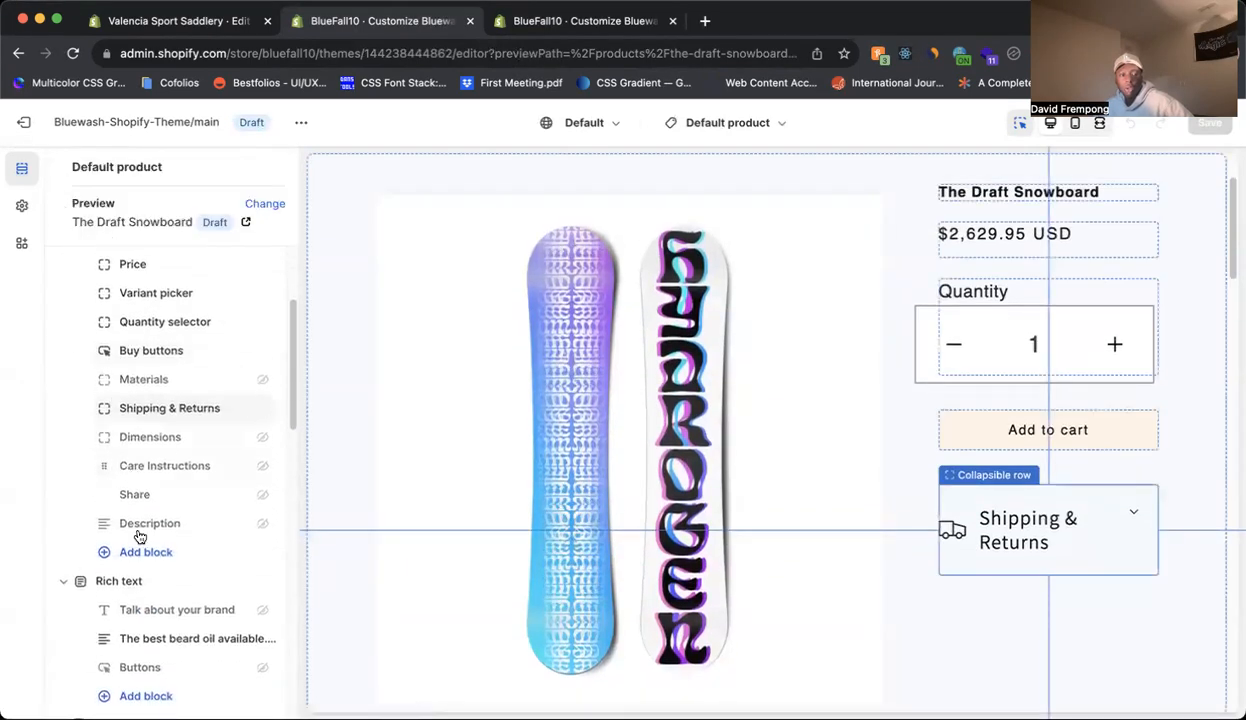
left_click(146, 555)
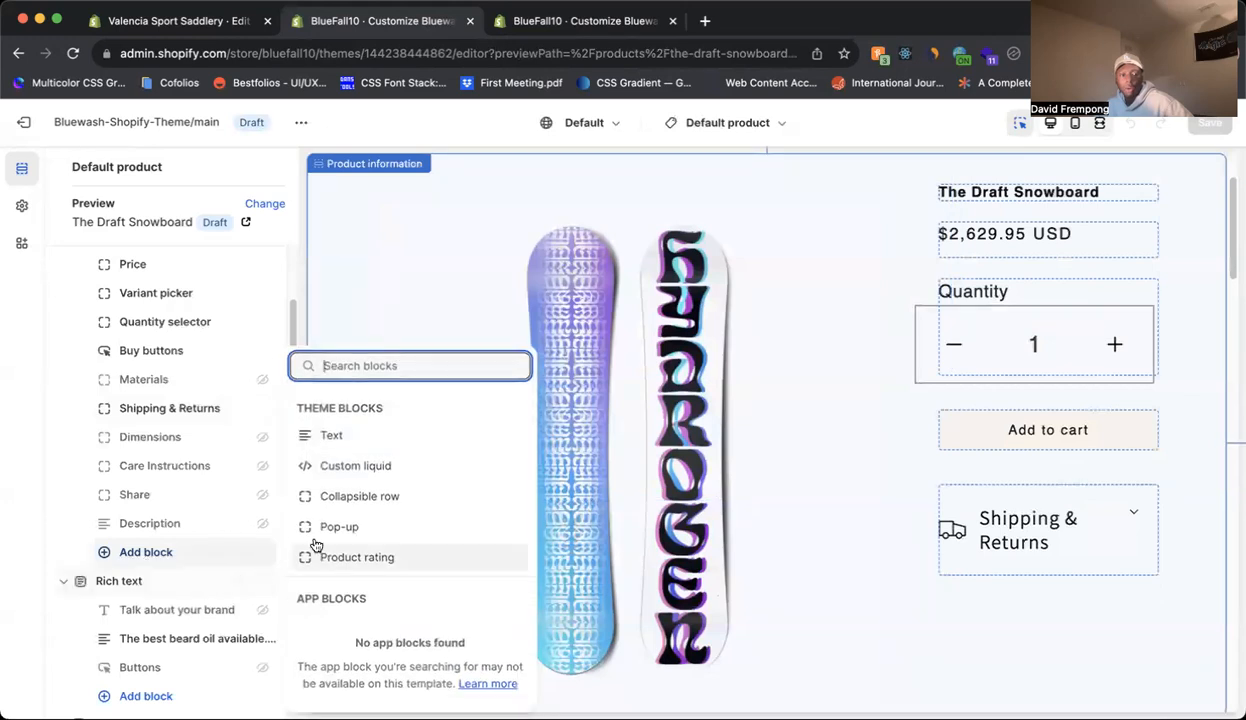
left_click(331, 436)
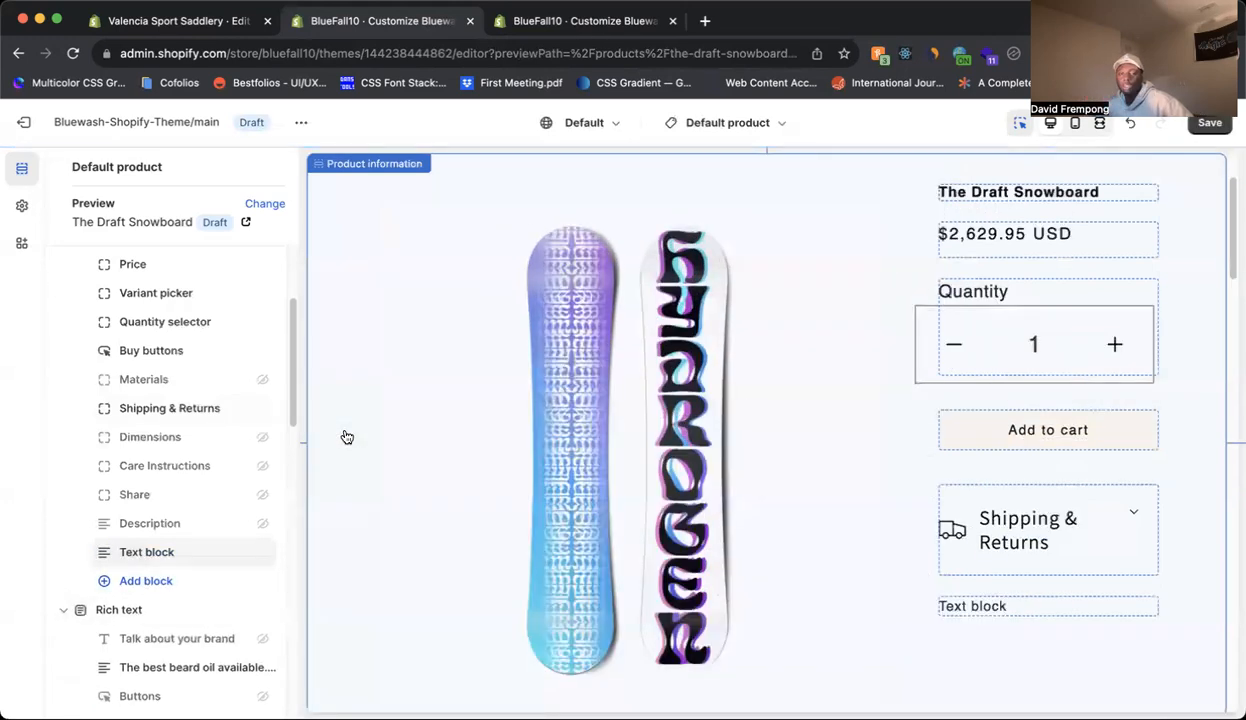
left_click_drag(103, 551, 95, 440)
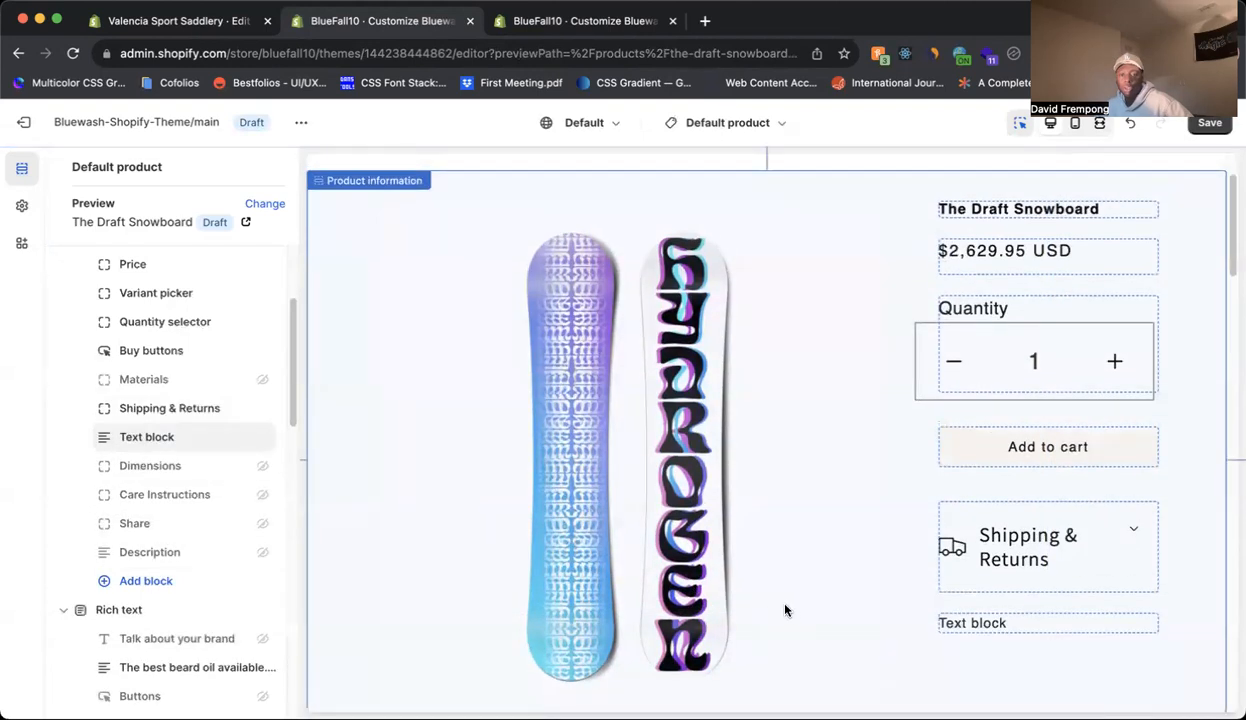
Connect the new text block to the limited_edition metafield, remove its placeholder text, and save the template.
left_click(159, 446)
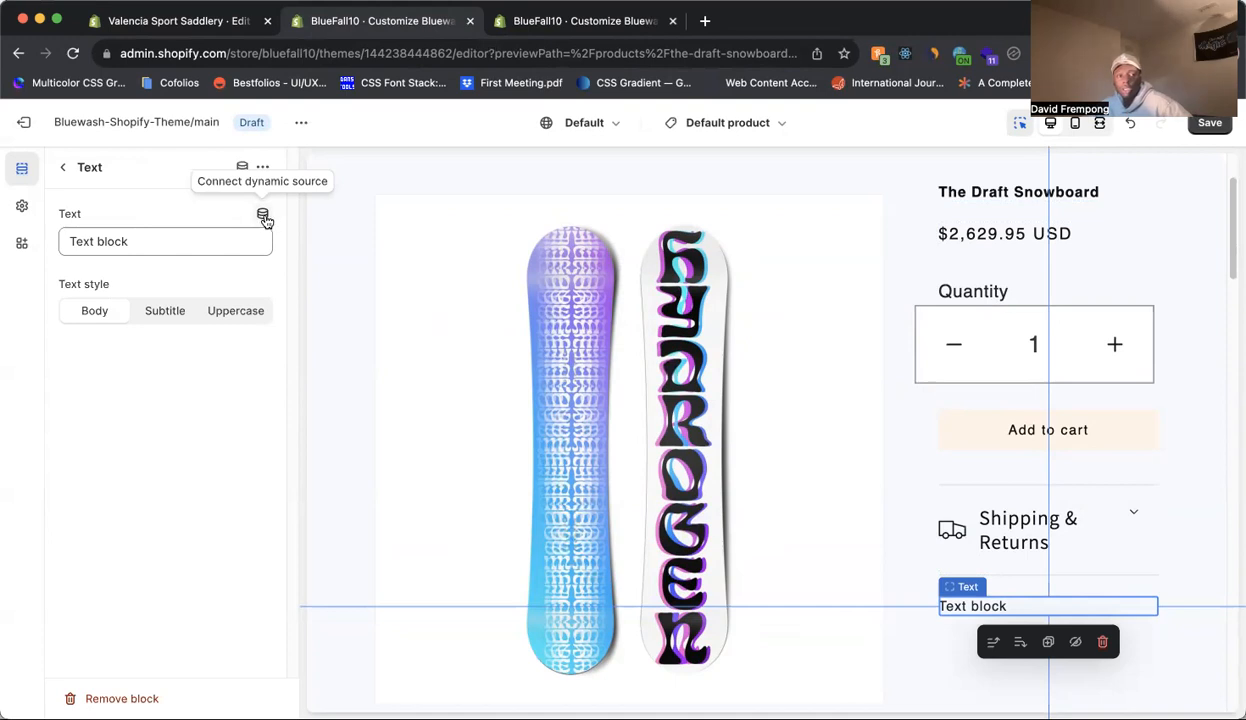
left_click(264, 217)
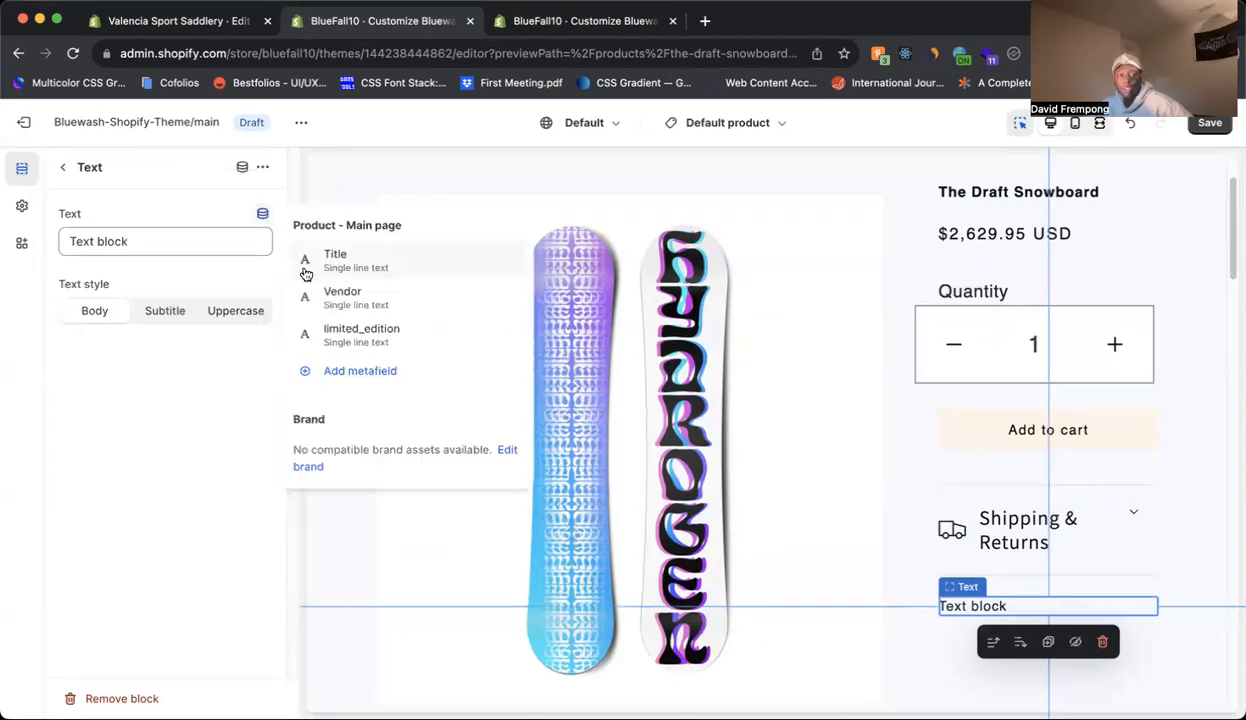
left_click(381, 336)
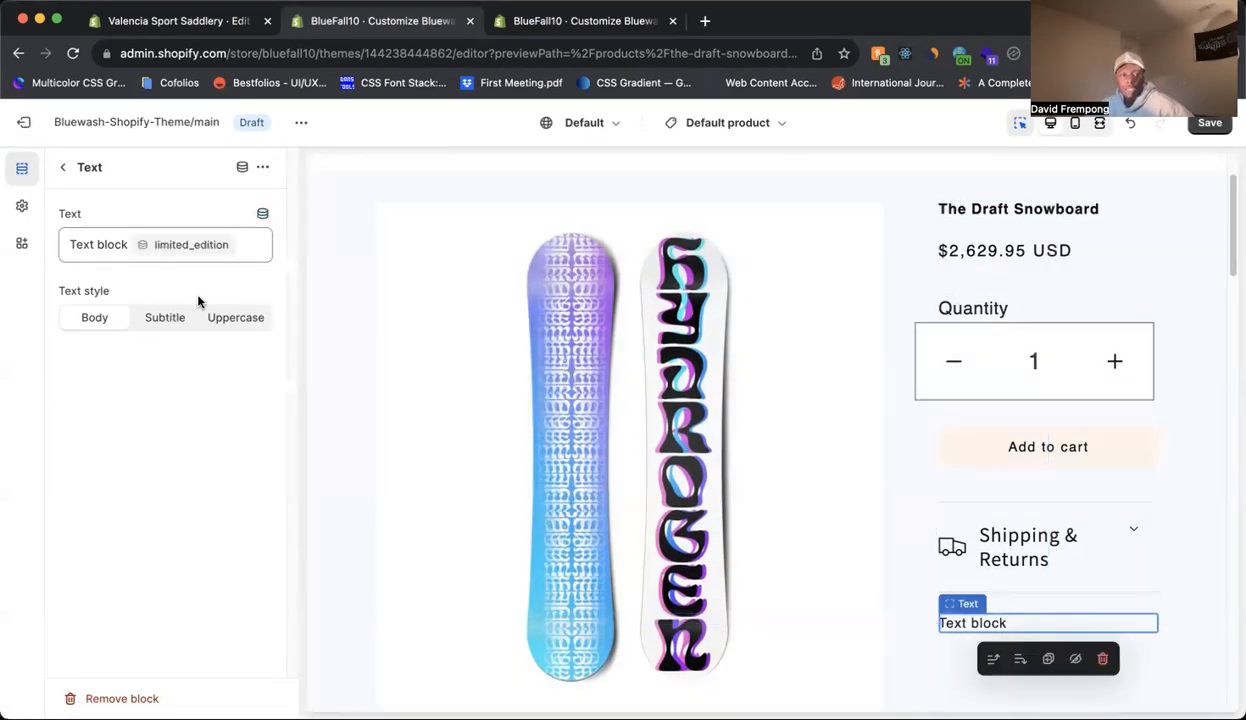
left_click_drag(71, 244, 106, 245)
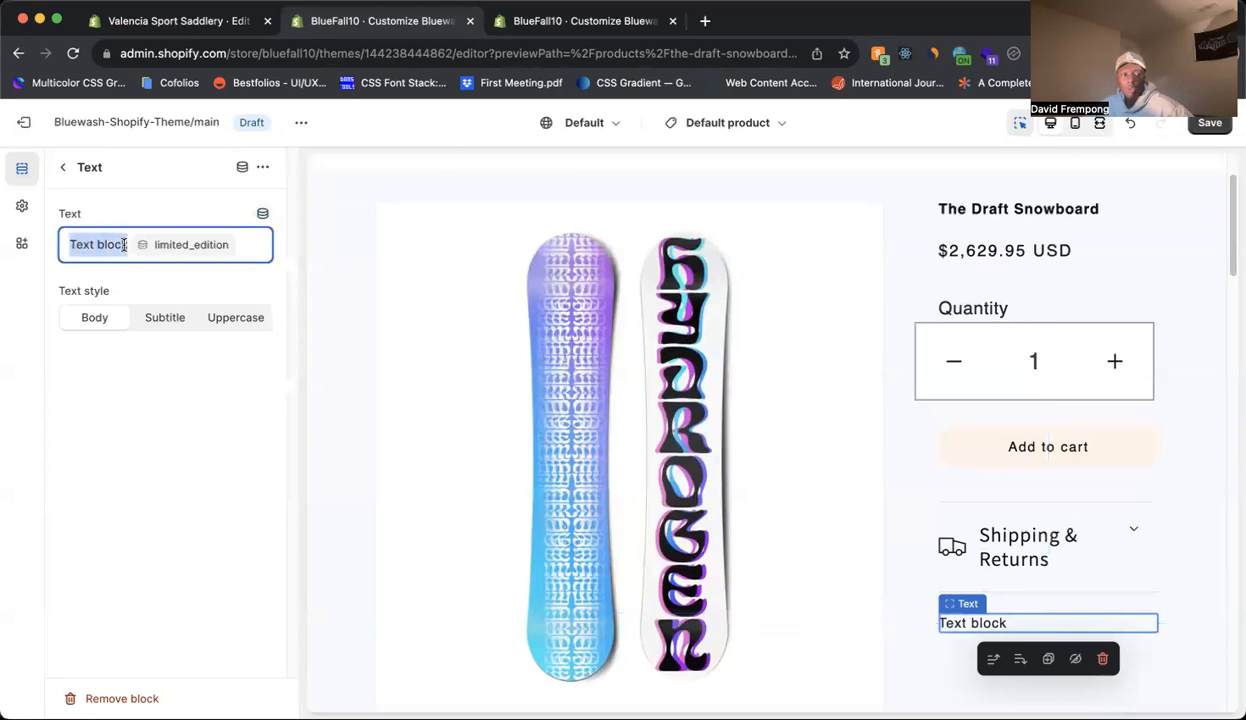
key("BackSpace")
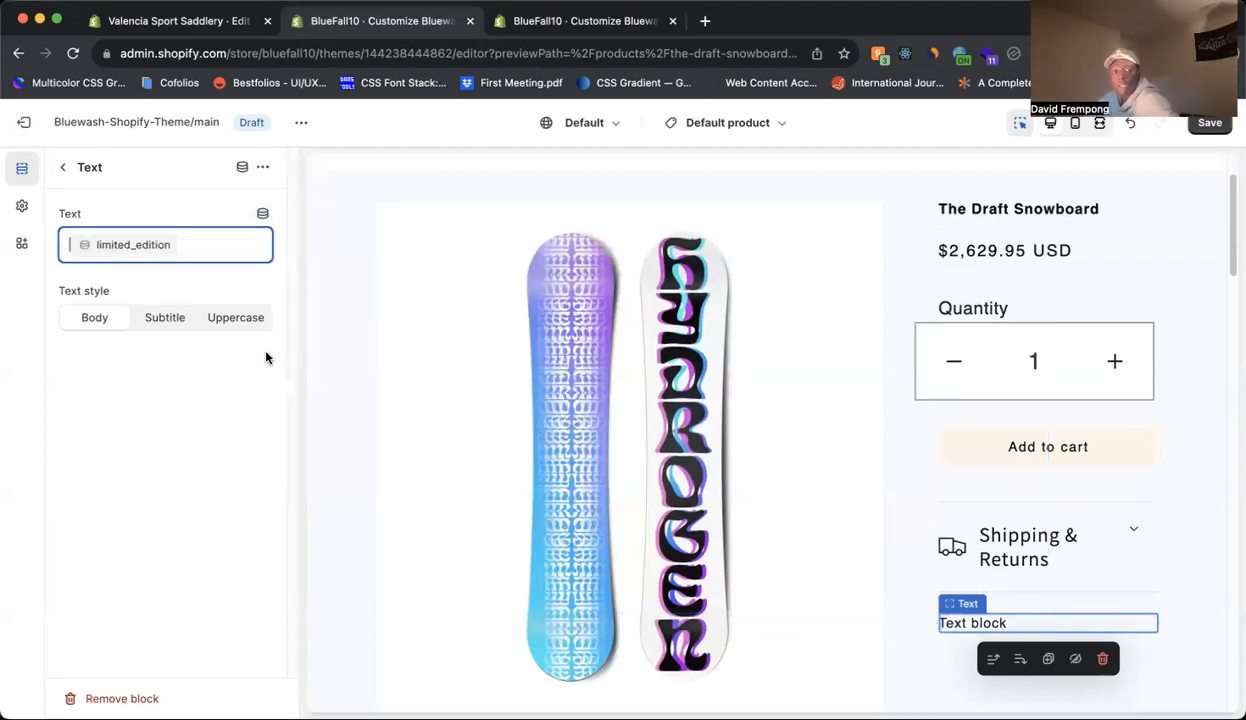
left_click(221, 429)
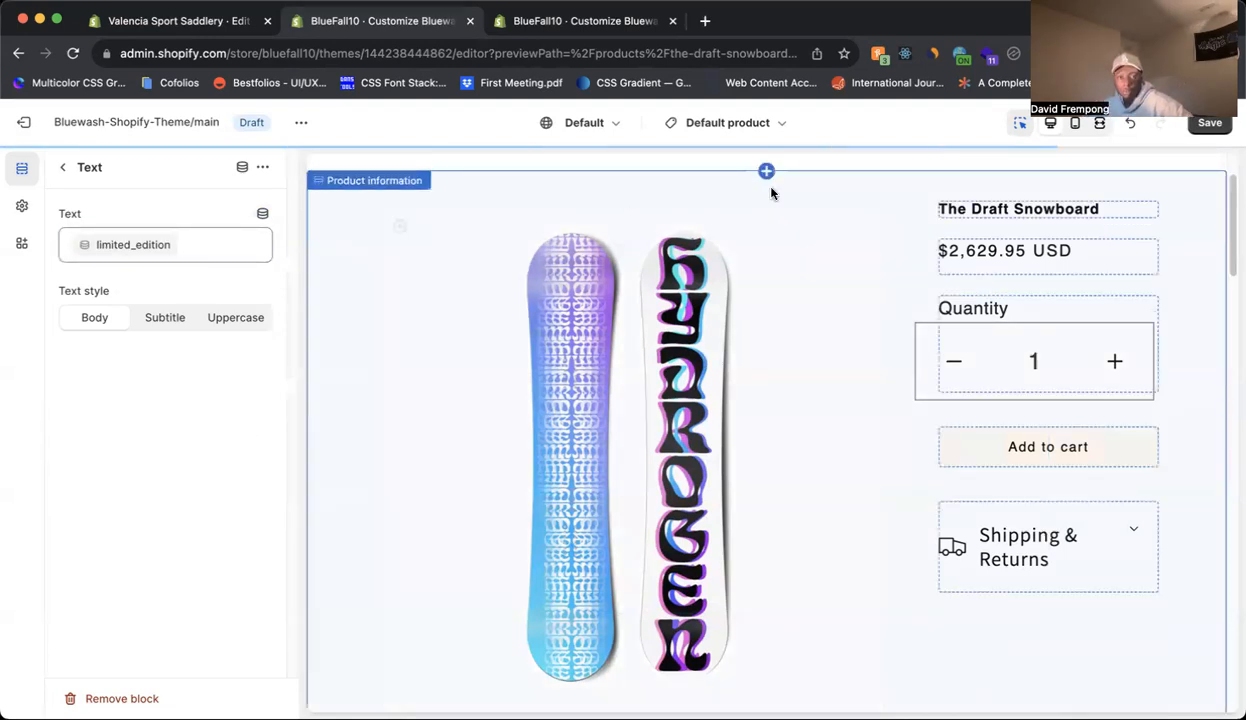
scroll(996, 203, "up", 2)
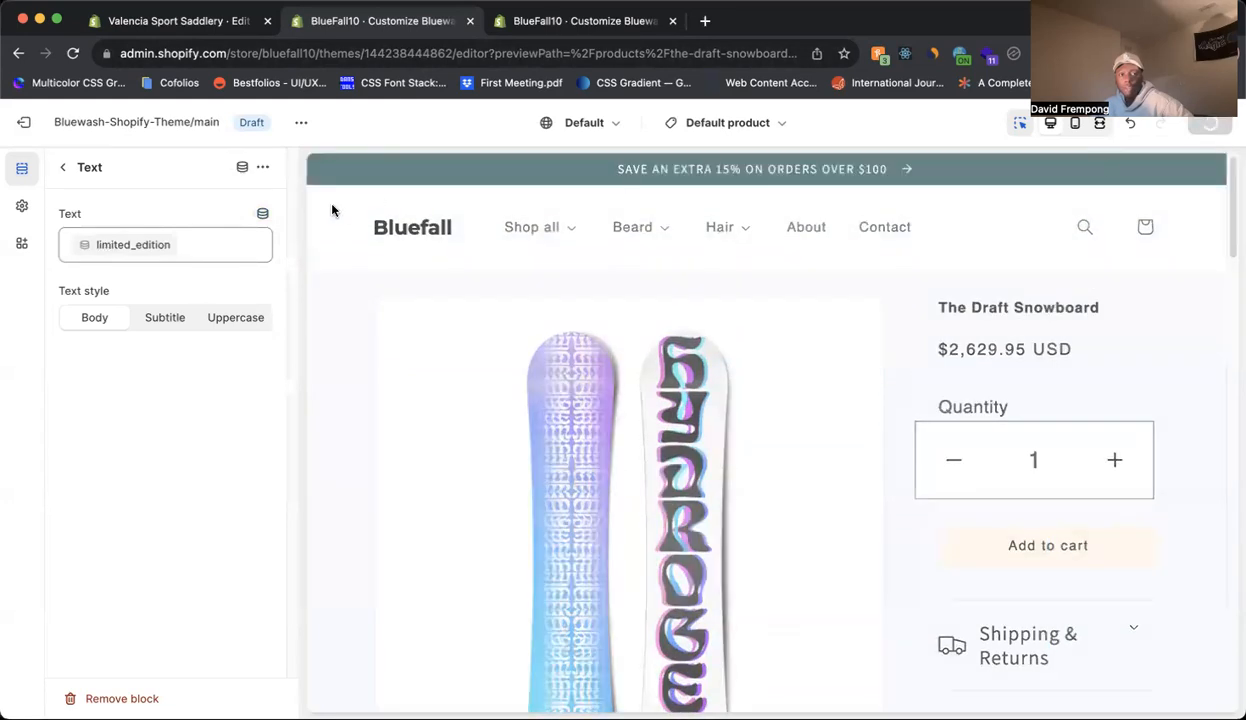
key("super+s")
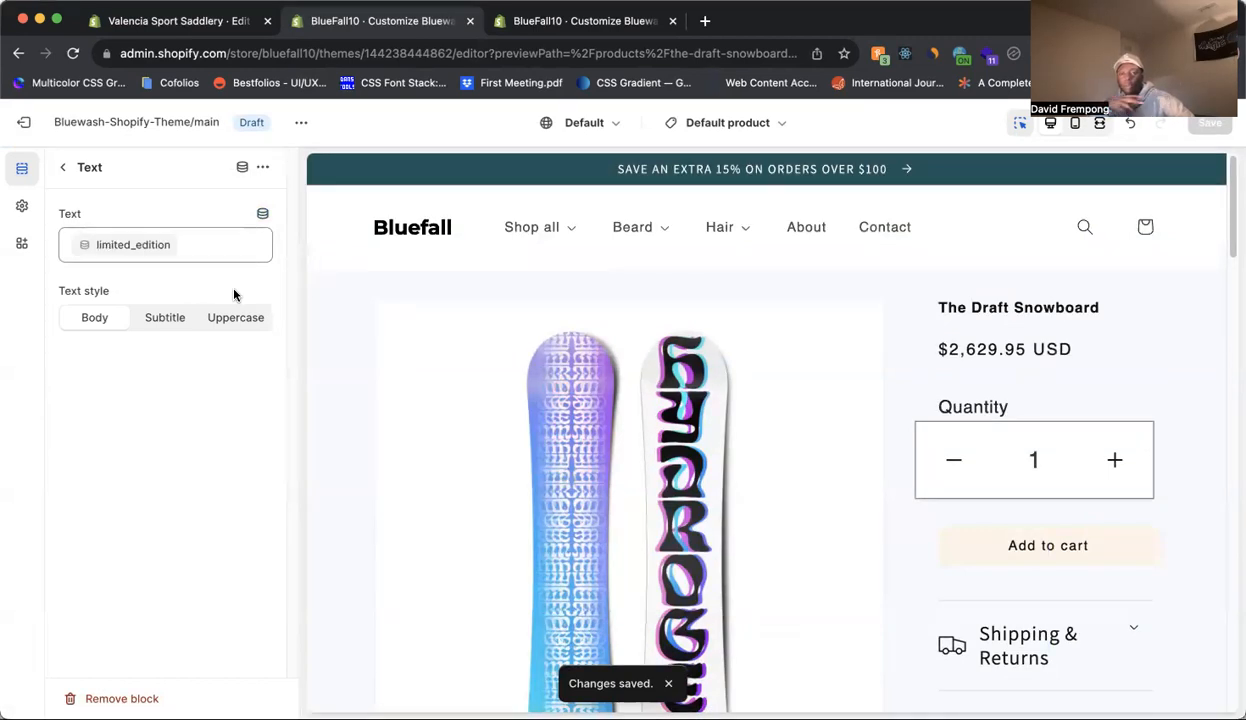
scroll(375, 344, "down", 2)
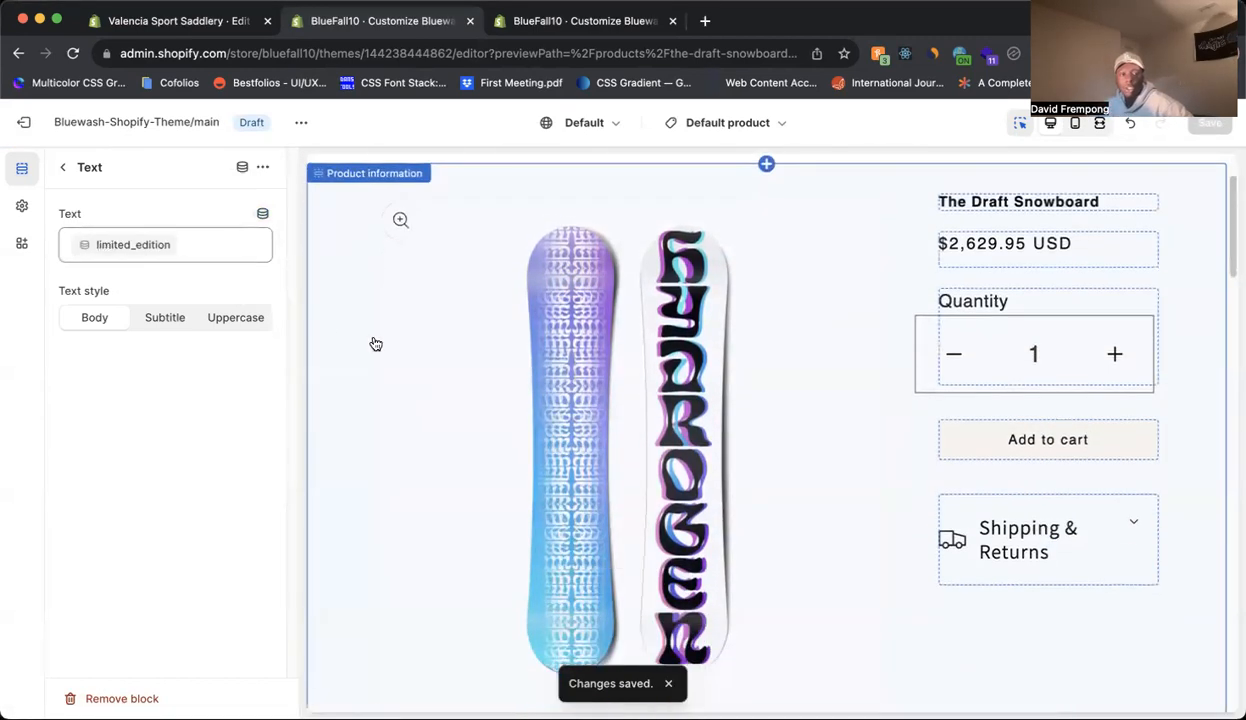
Leave the theme editor and reopen the current theme's customizer in a separate browser tab.
left_click(30, 122)
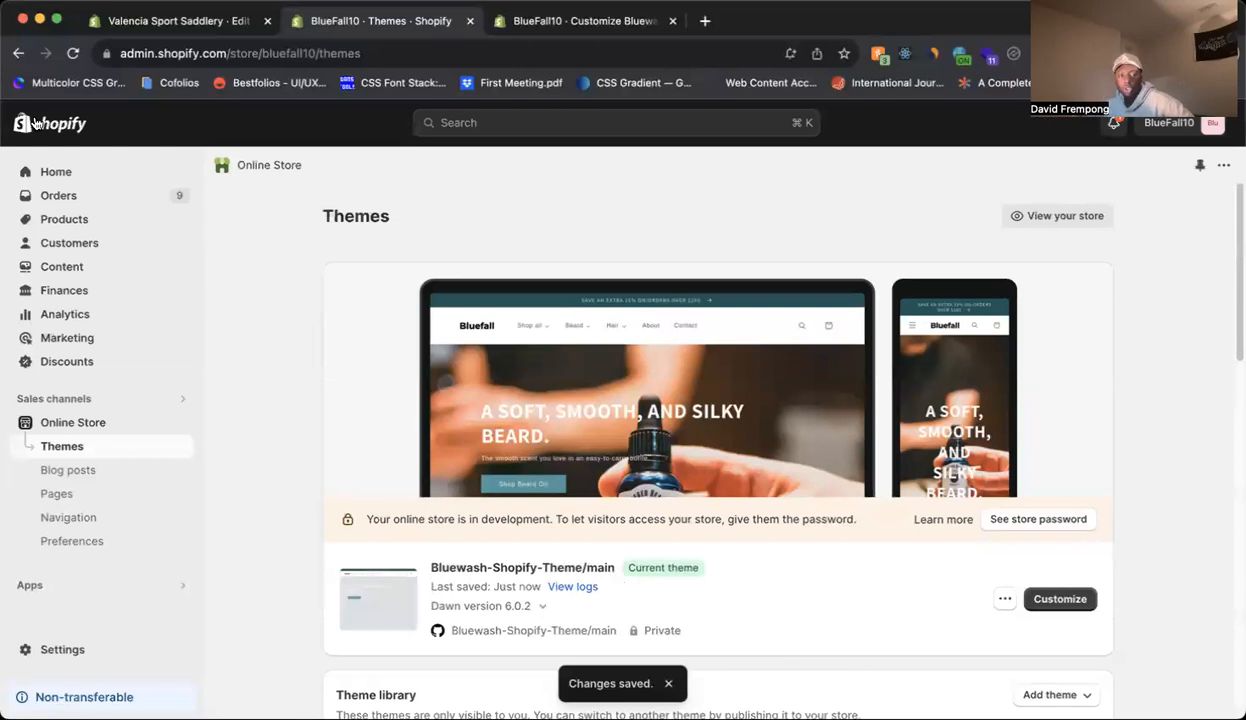
left_click(72, 226)
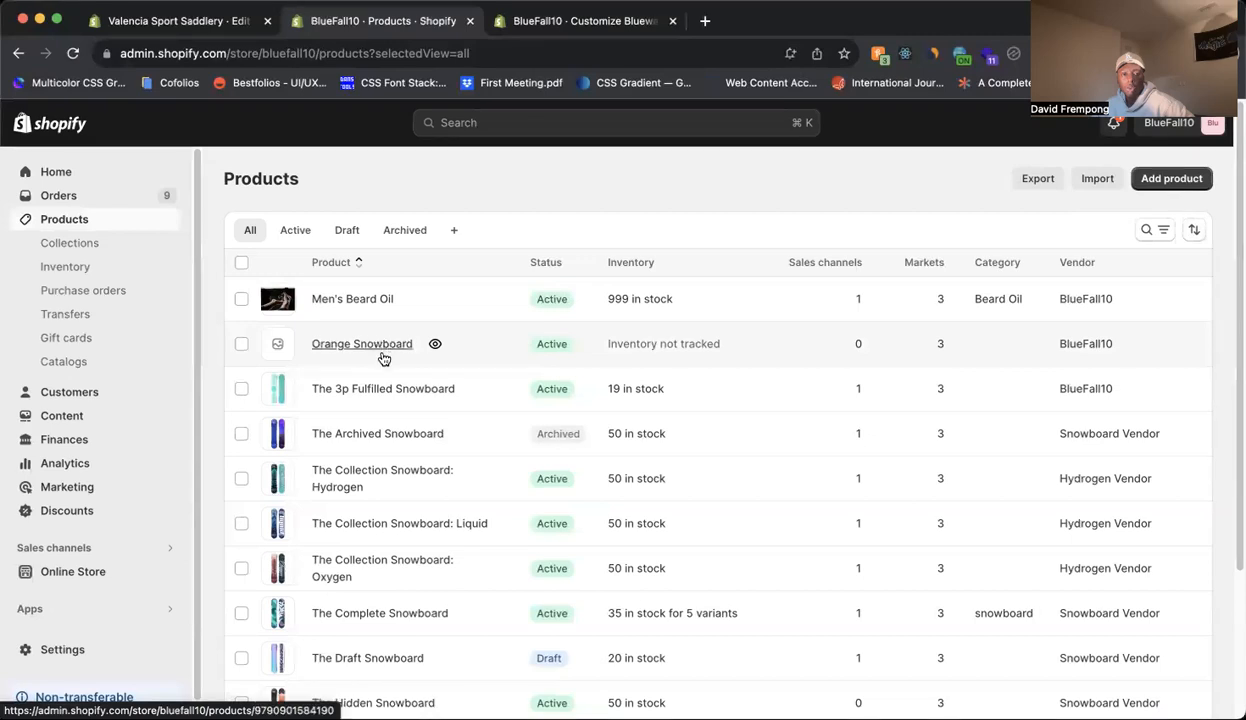
left_click(90, 568)
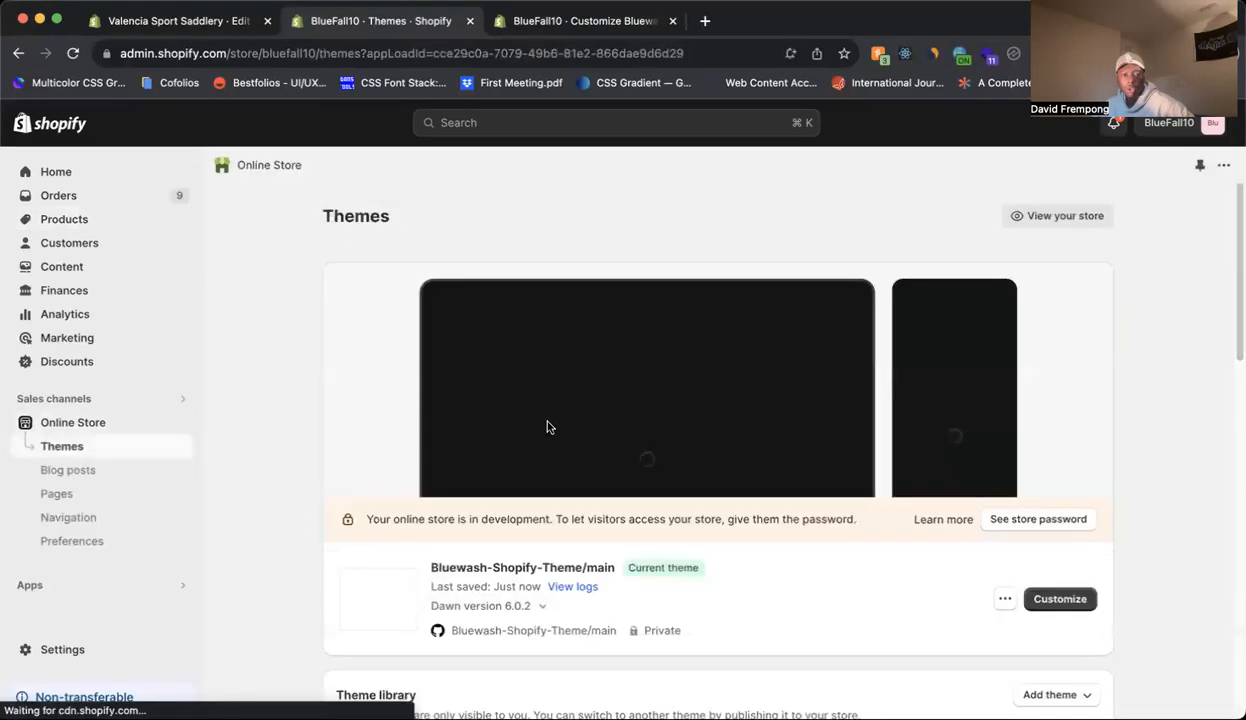
scroll(547, 427, "down", 3)
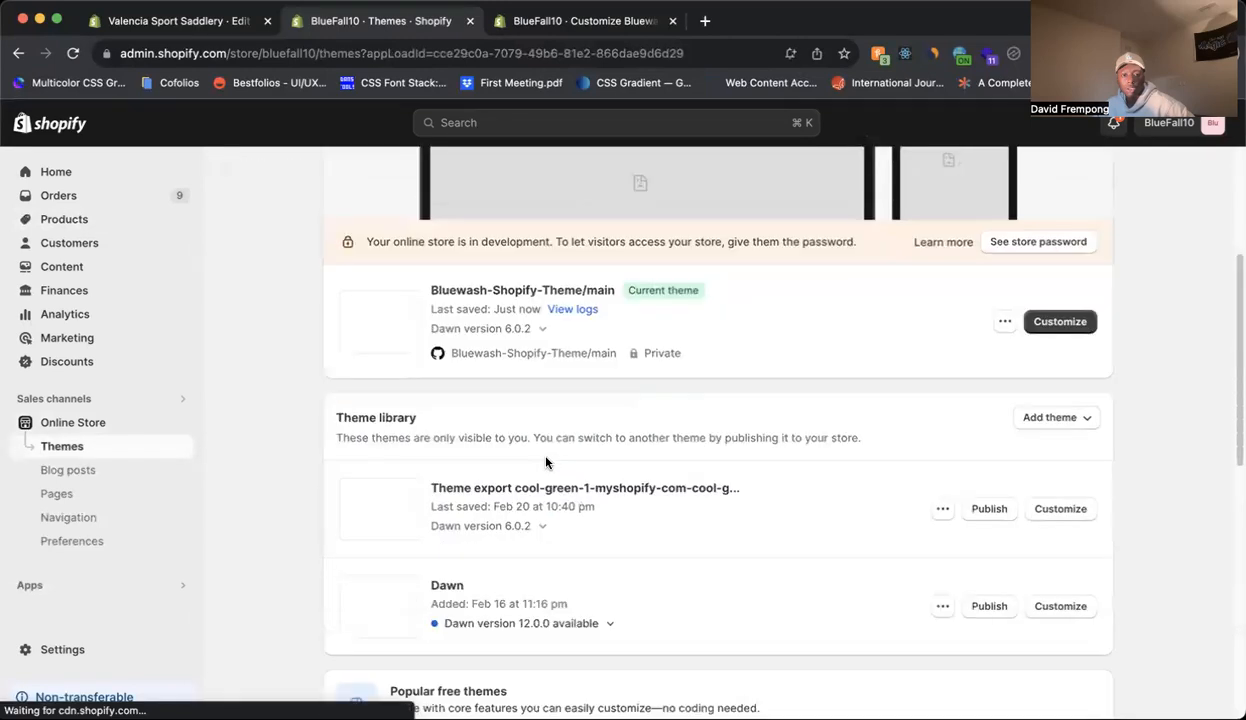
right_click(1094, 335)
left_click(950, 337)
left_click(500, 28)
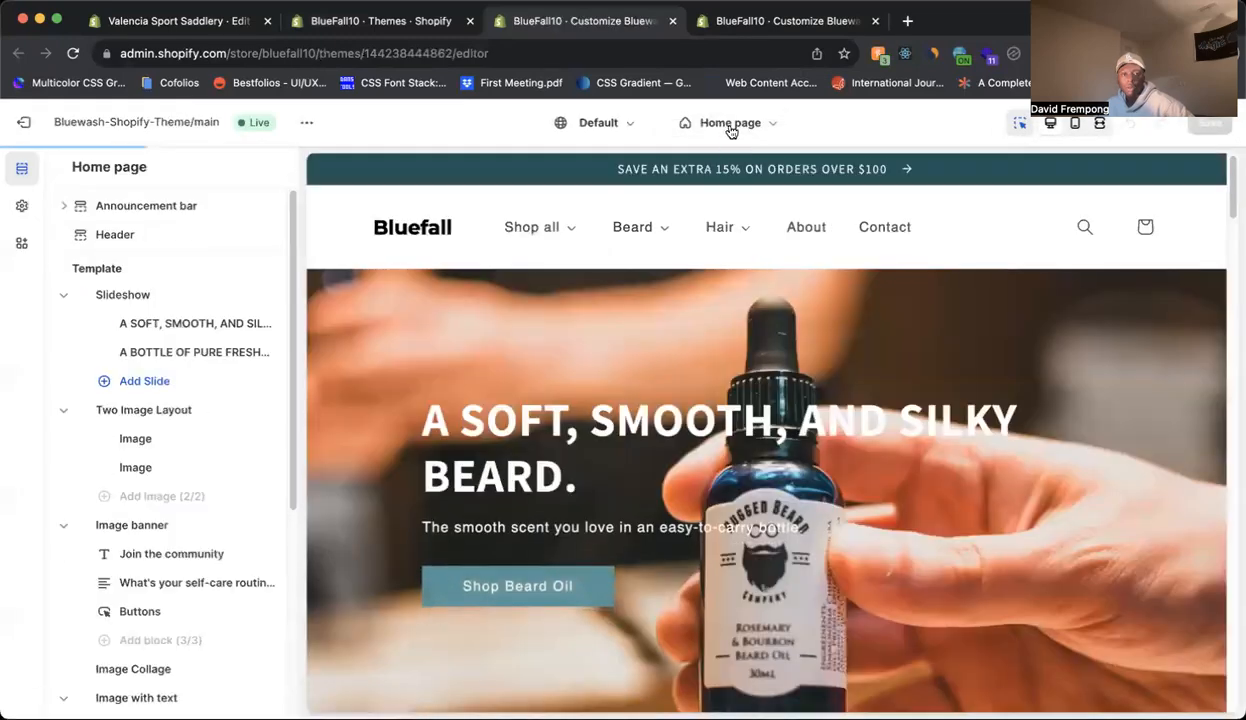
Display the default product template with Men's Beard Oil as the preview product and check its product information.
left_click(731, 124)
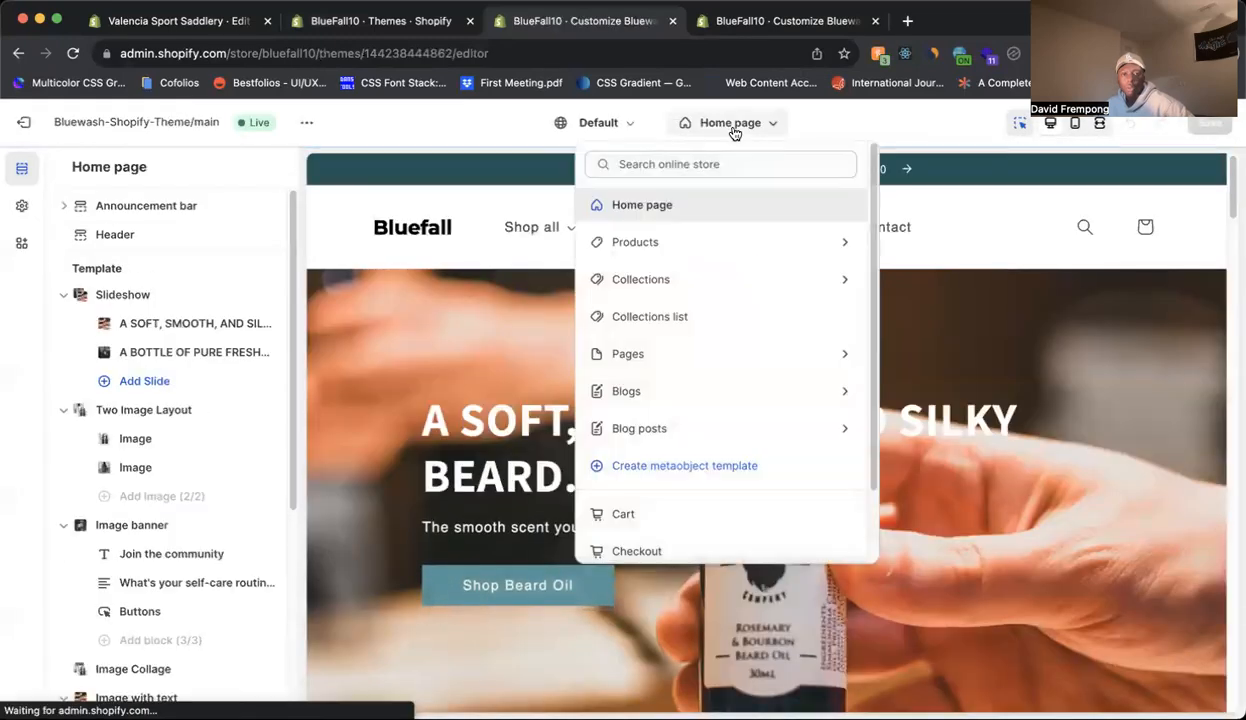
left_click(695, 248)
left_click(806, 250)
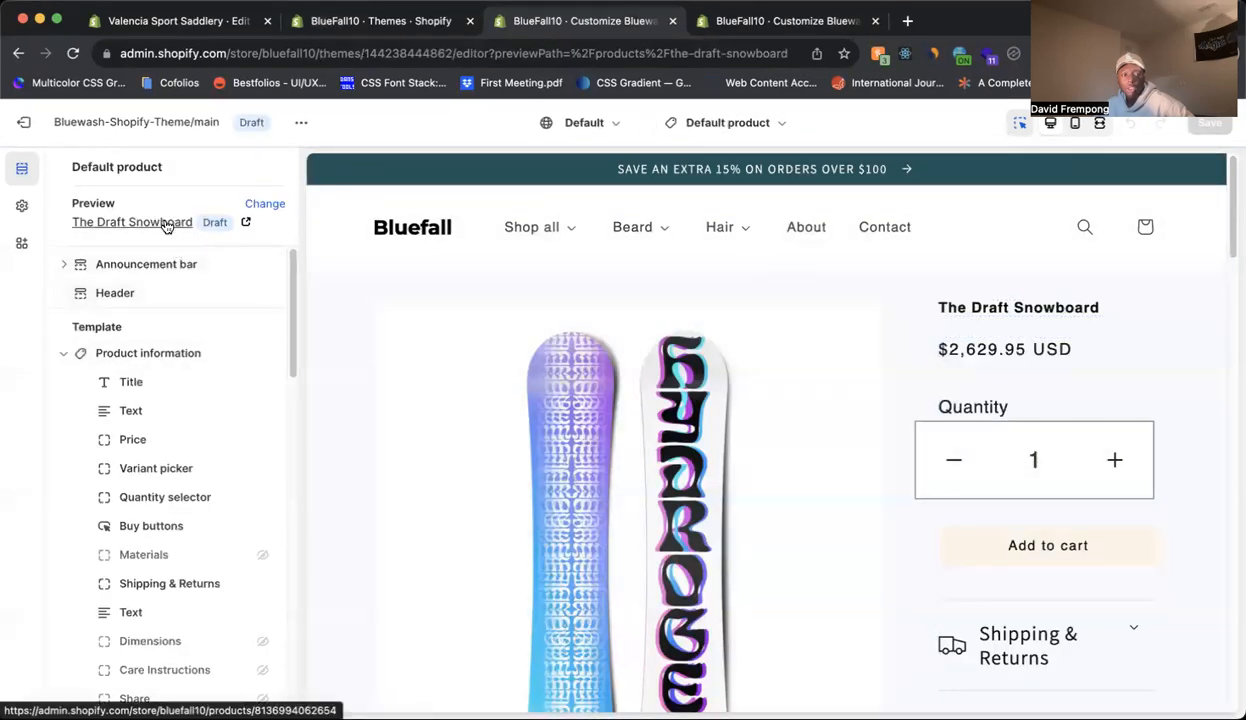
left_click(264, 203)
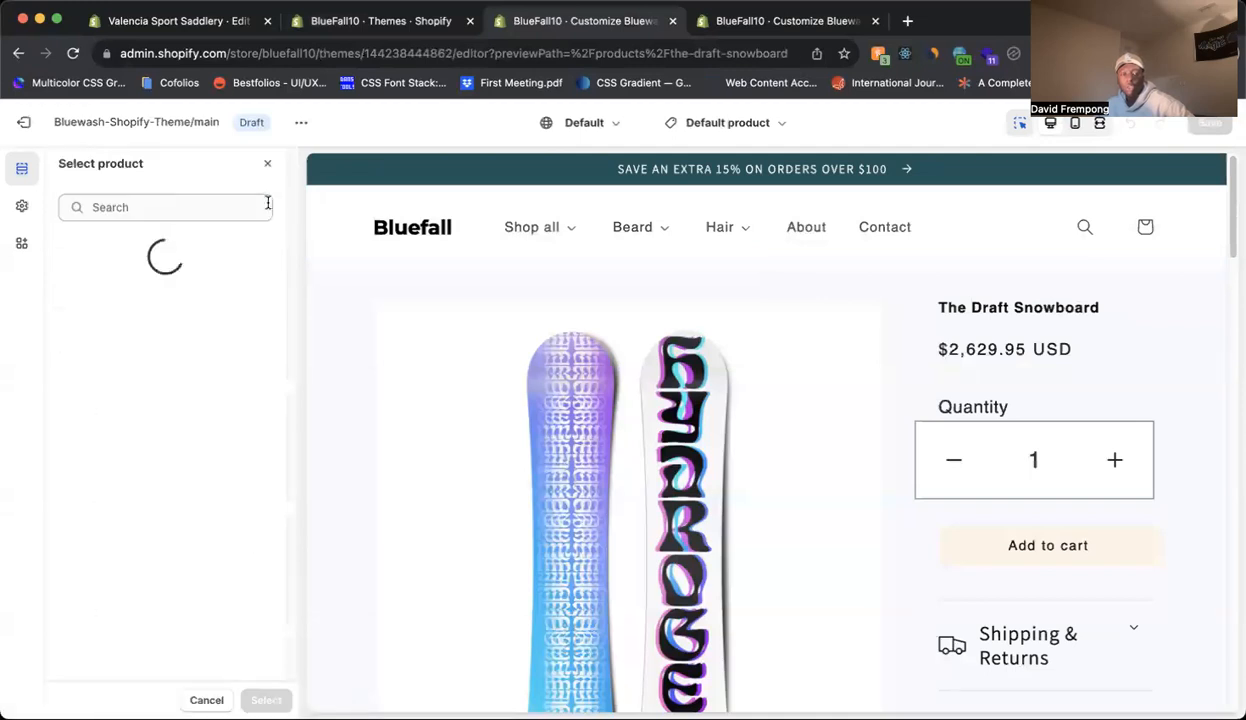
double_click(167, 245)
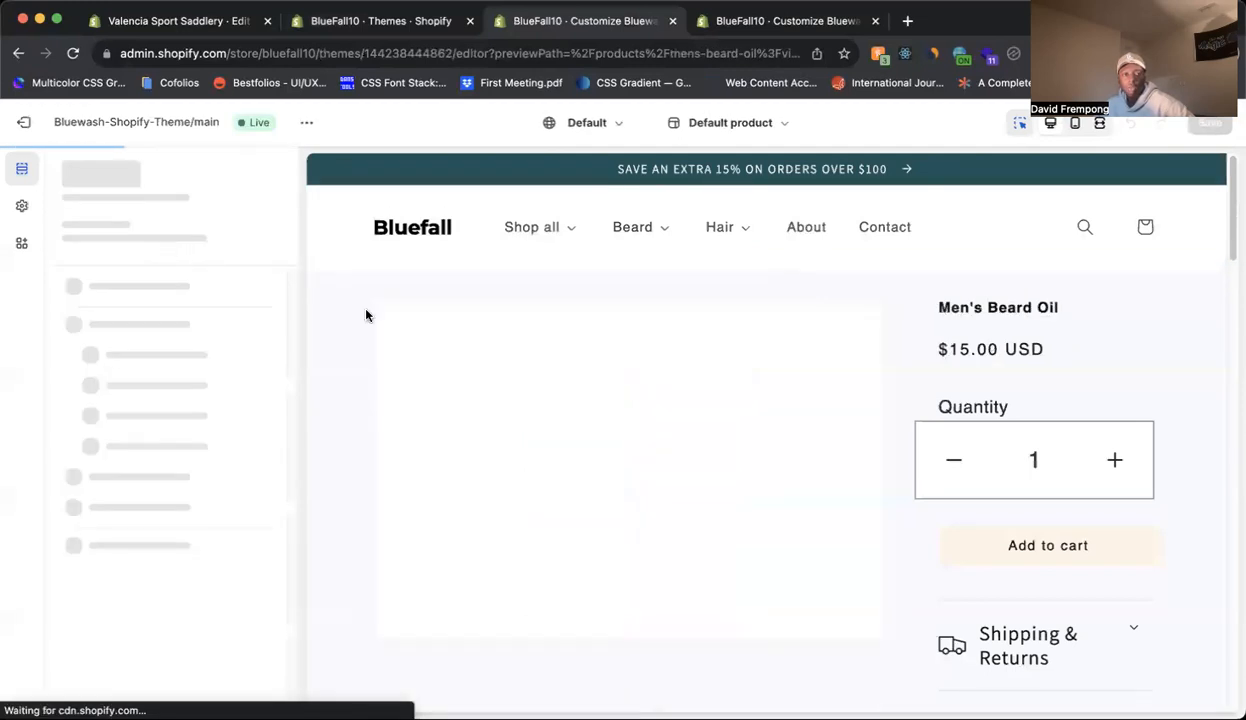
scroll(868, 474, "down", 5)
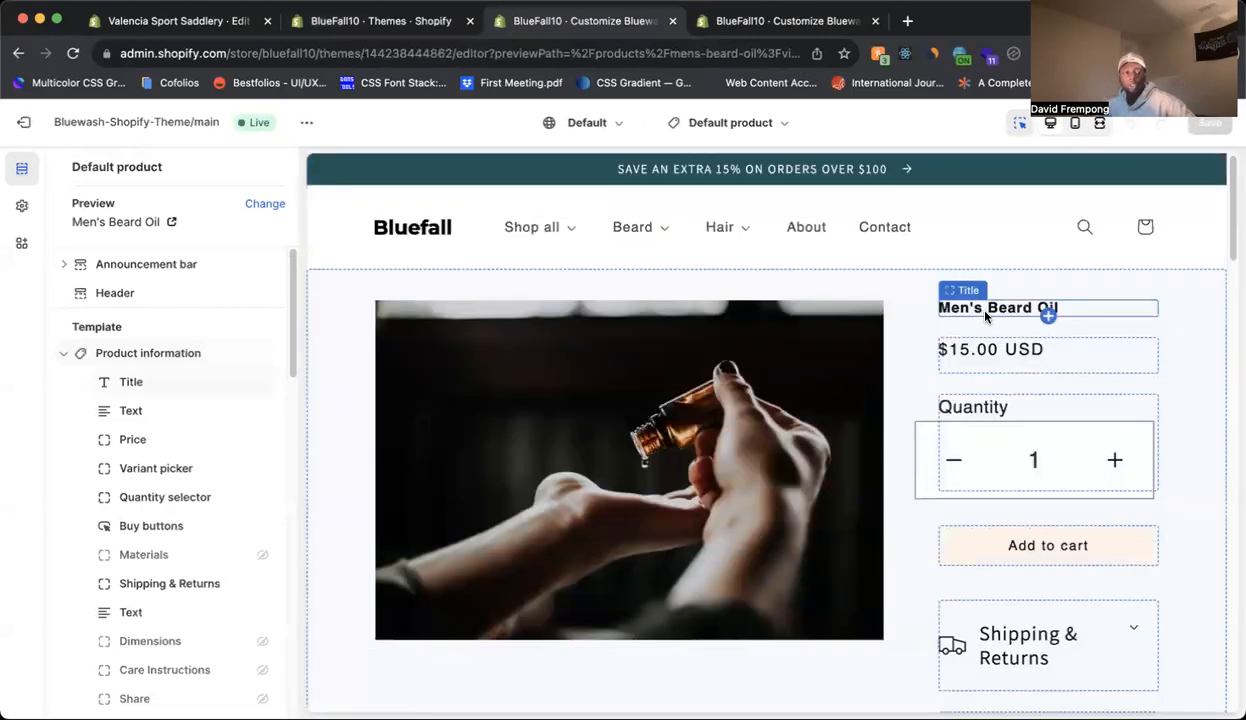
Switch the template preview to The 3p Fulfilled Snowboard and check the area below Shipping & Returns.
left_click(262, 204)
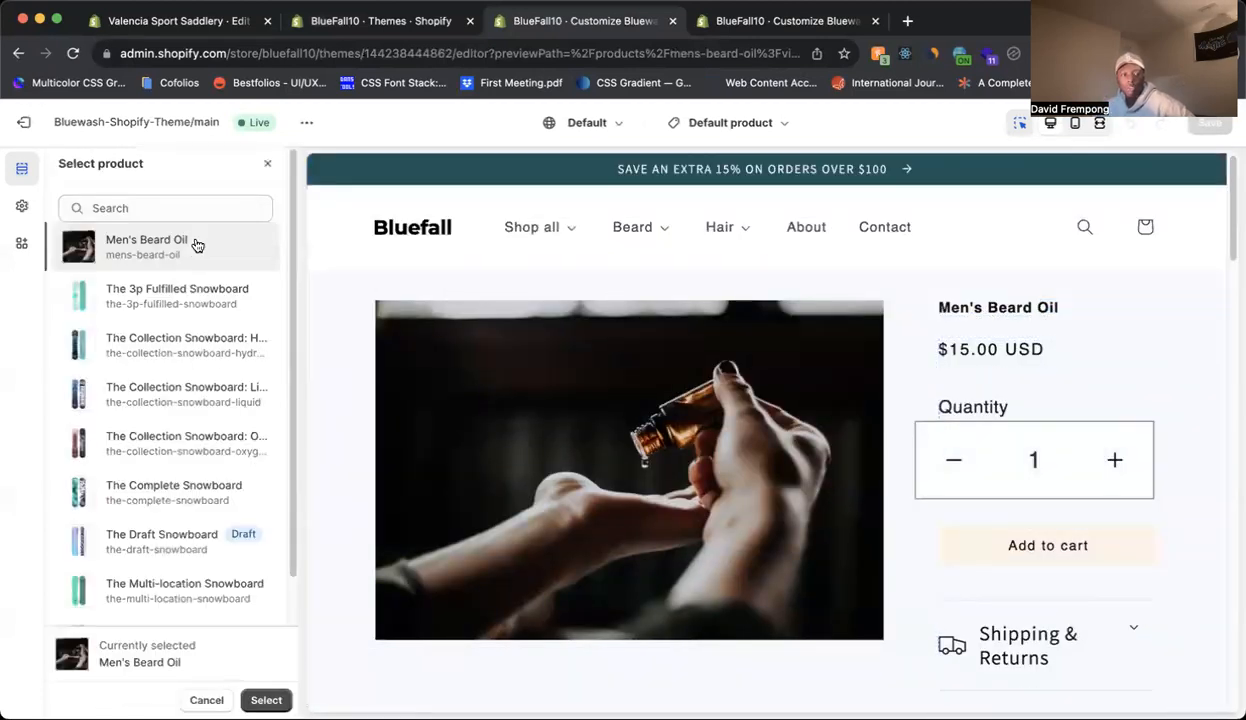
left_click(172, 292)
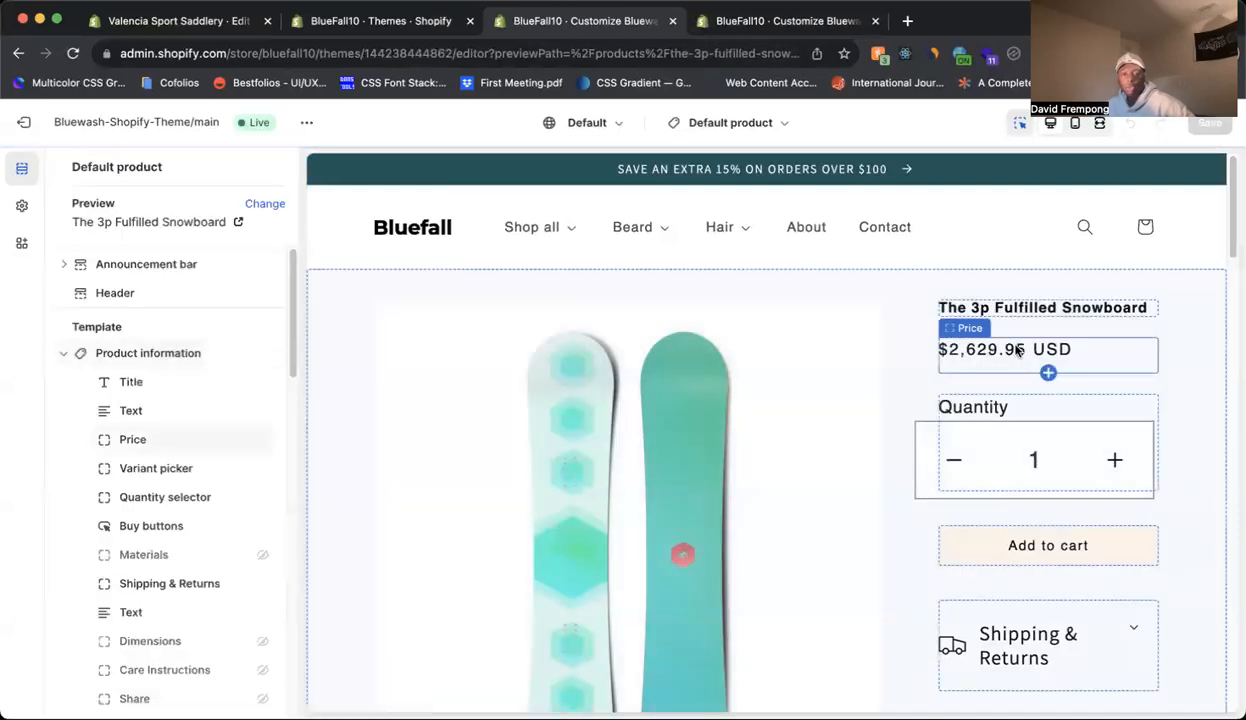
scroll(1020, 350, "down", 5)
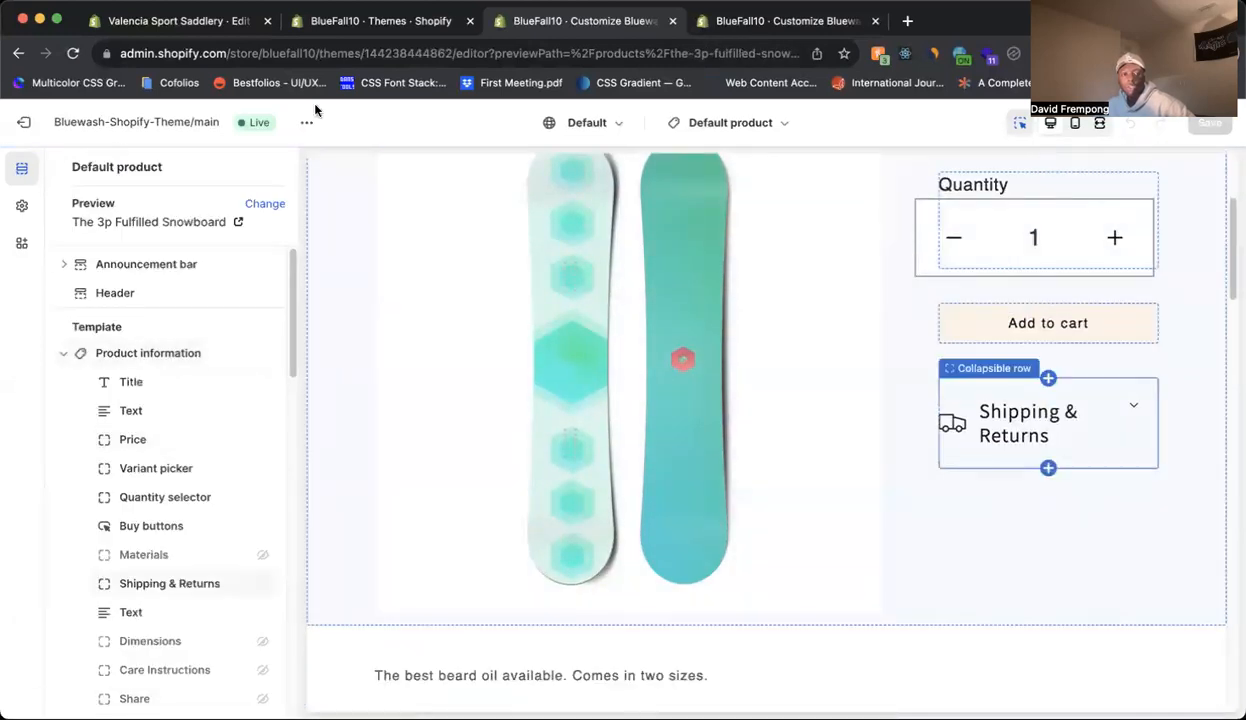
Open The 3p Fulfilled Snowboard from the product list in the Shopify admin.
left_click(352, 20)
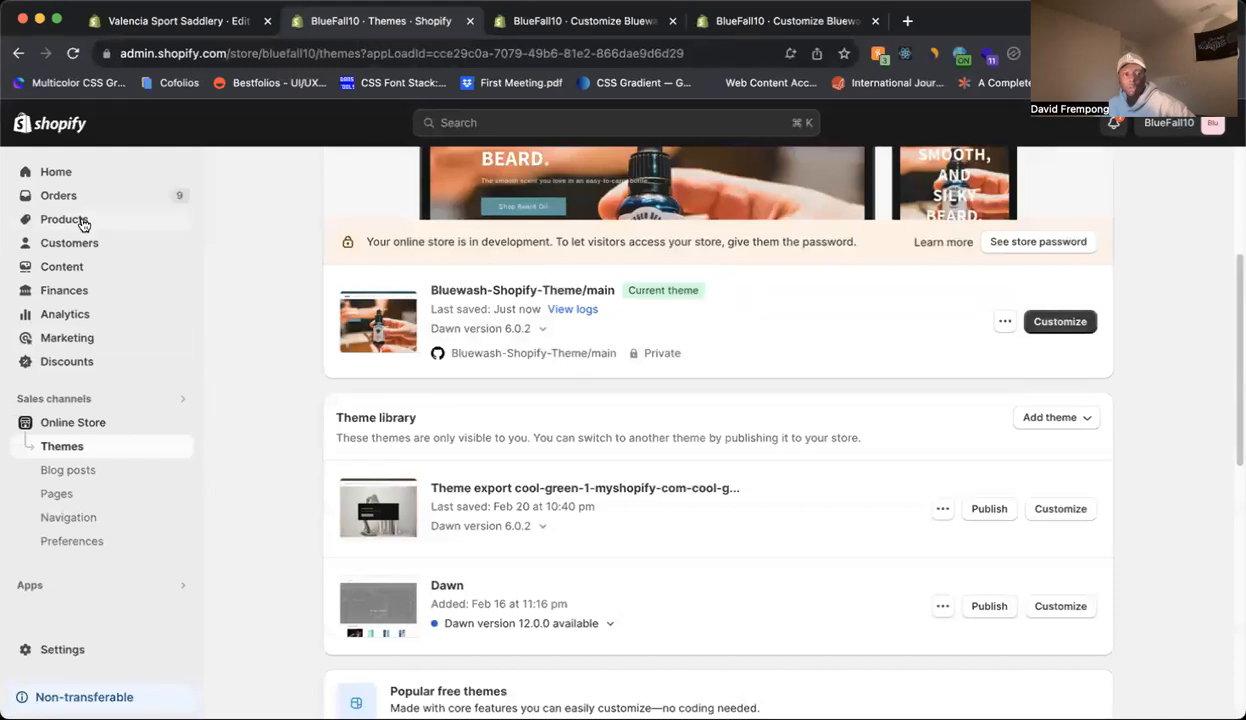
left_click(83, 222)
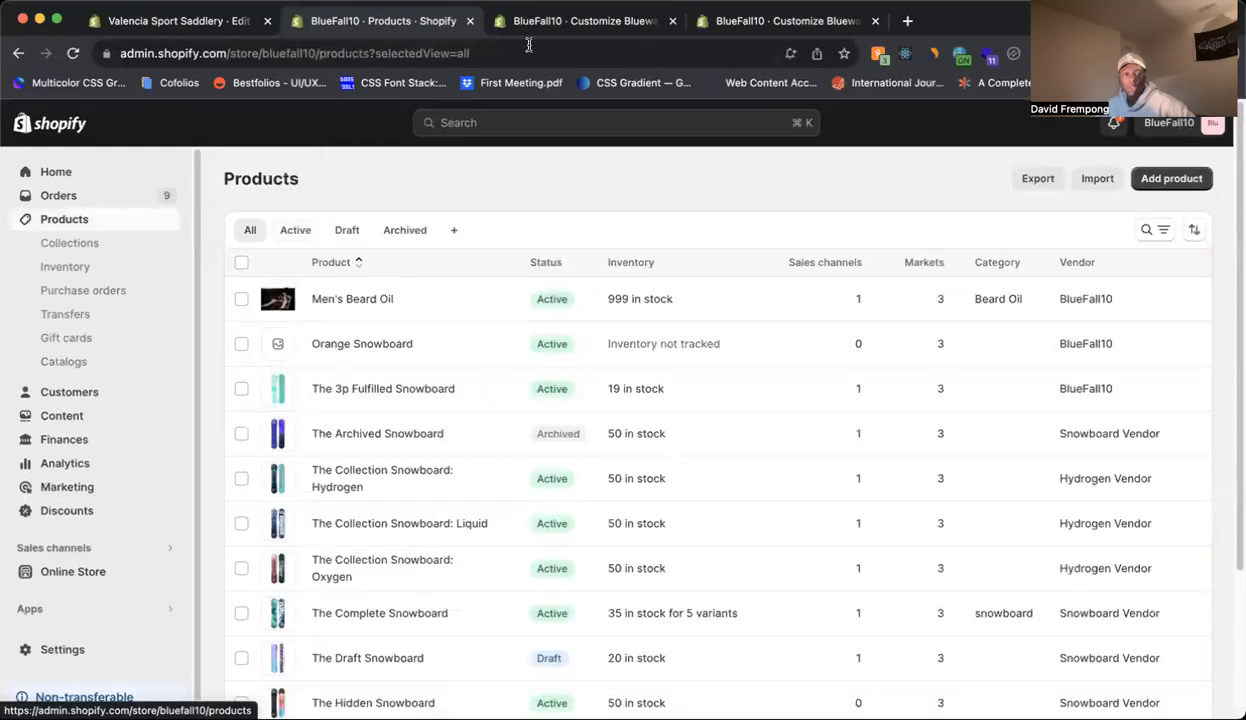
left_click(530, 23)
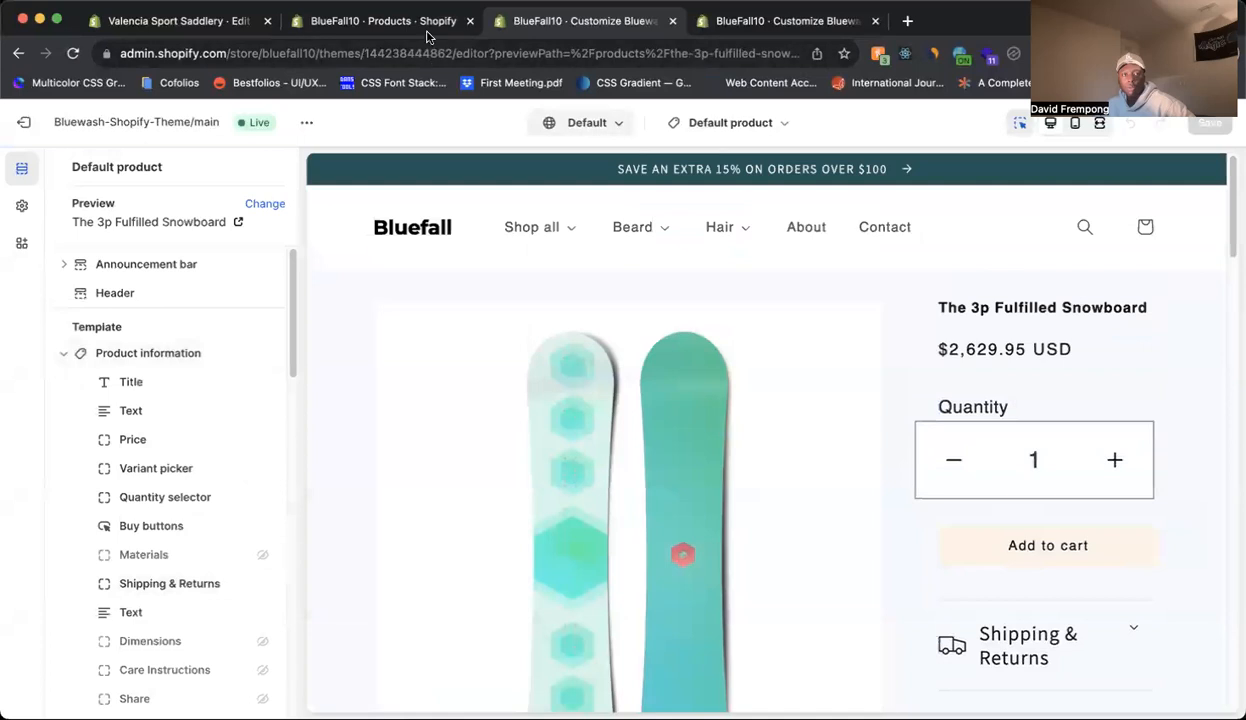
left_click(410, 21)
left_click(408, 391)
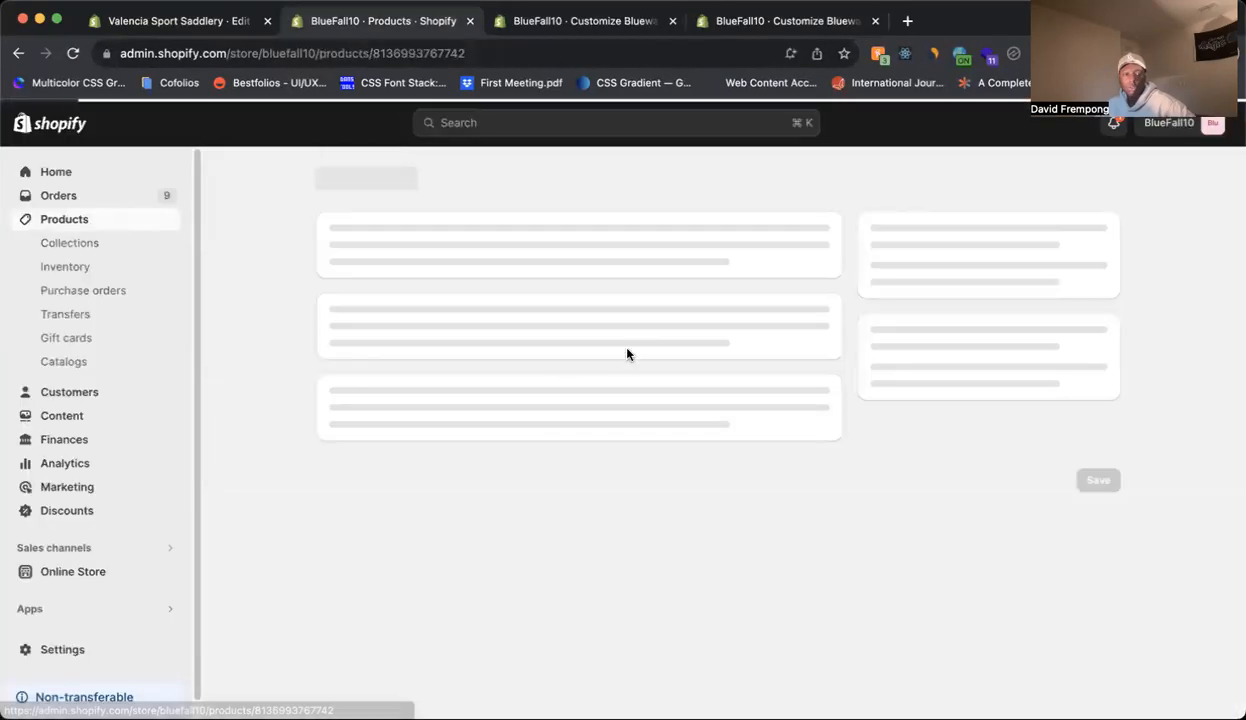
Set the snowboard's limited_edition metafield to "Test." and save the product.
scroll(627, 348, "down", 10)
scroll(627, 348, "down", 5)
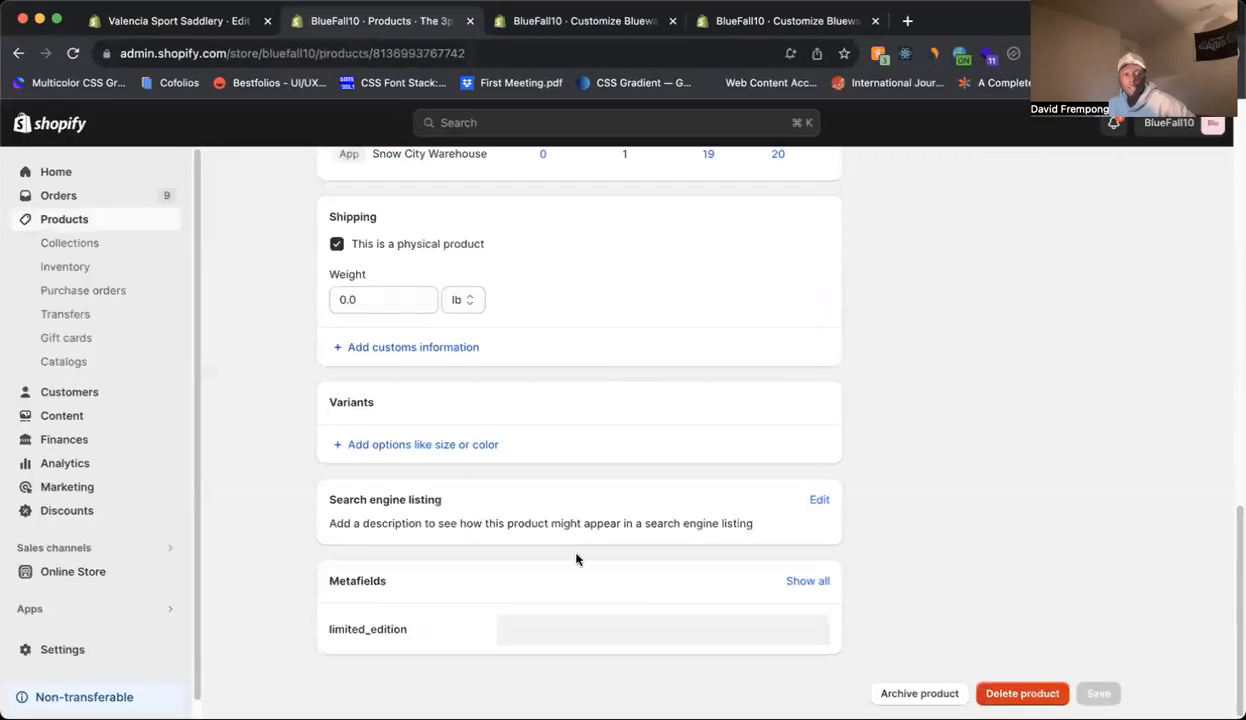
left_click(641, 627)
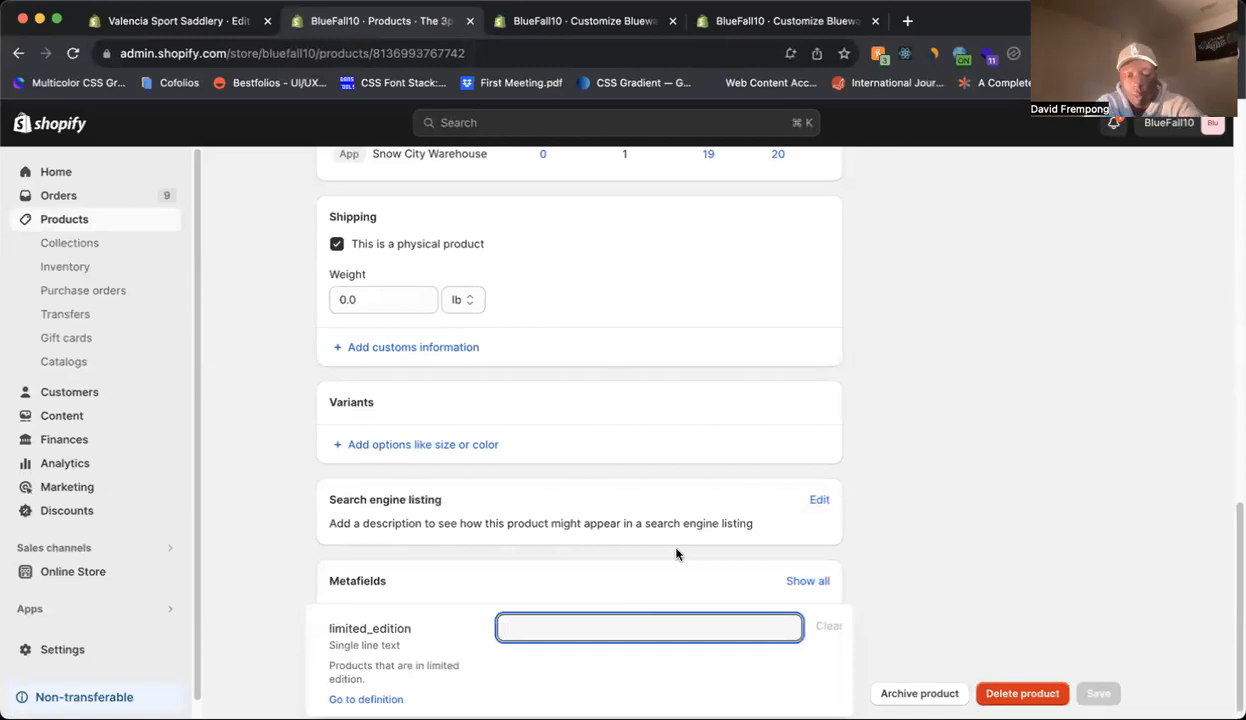
type("Test.")
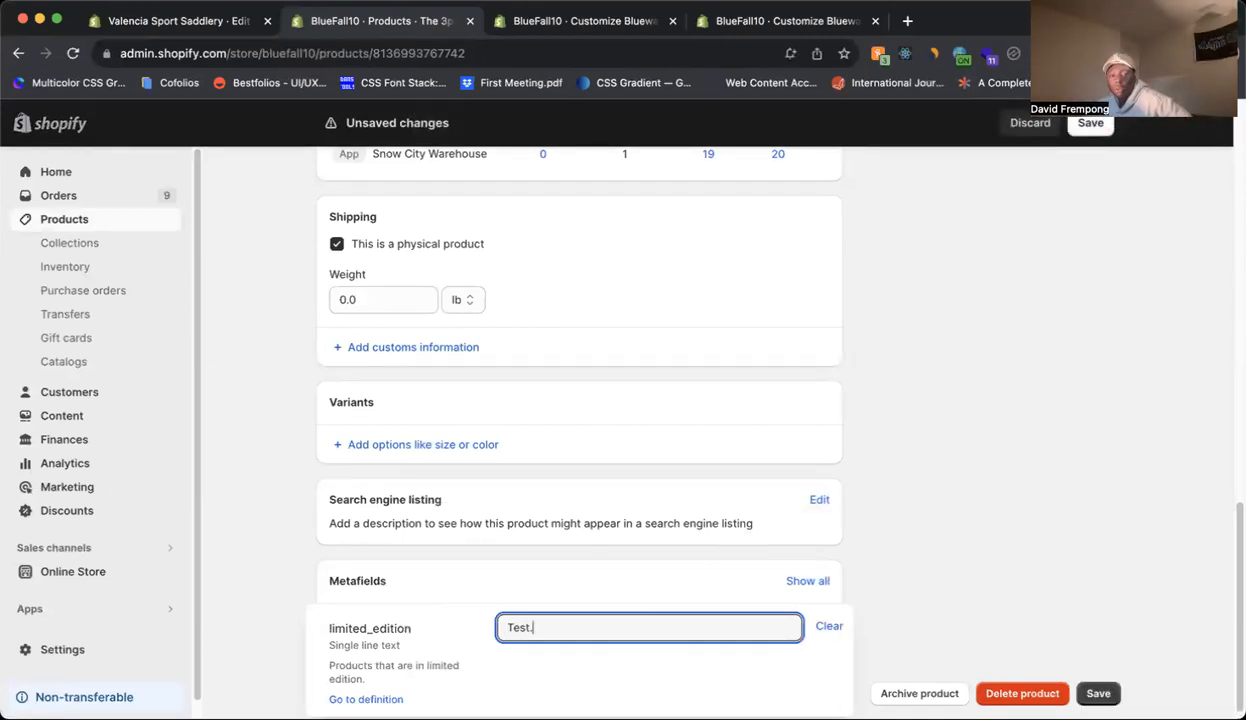
left_click(1093, 690)
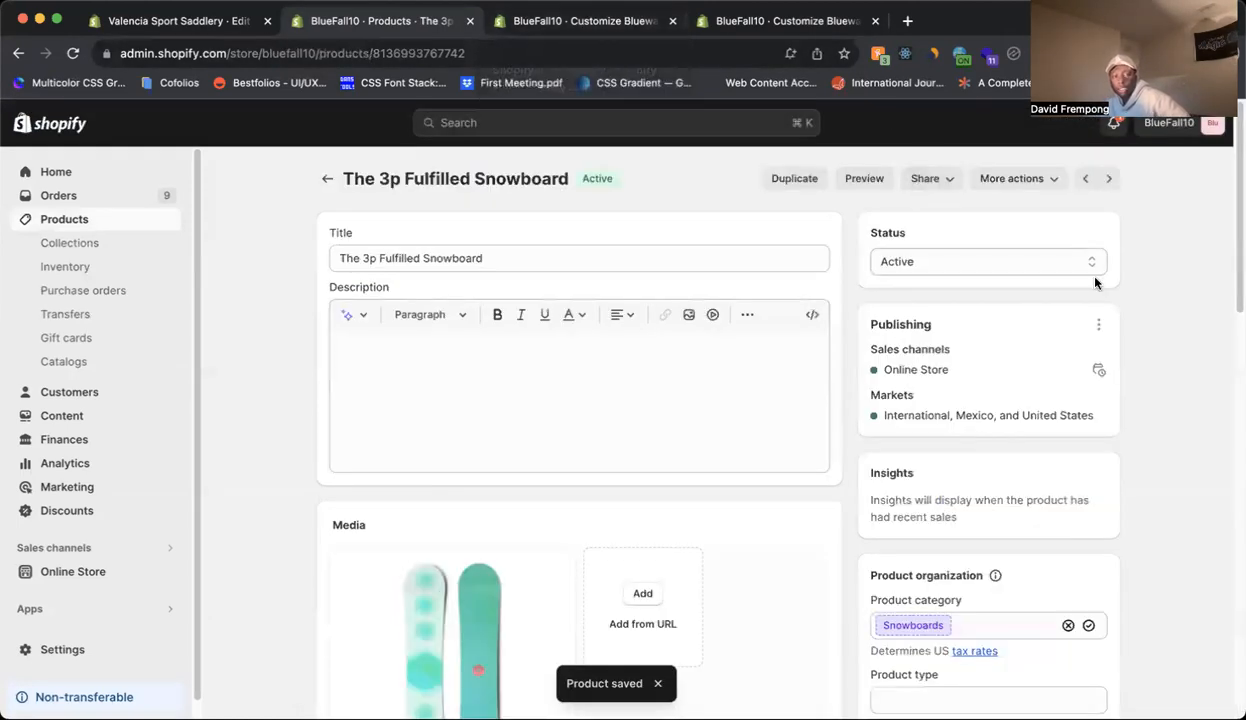
Reload the snowboard preview in the theme editor and check the text block's limited_edition connection and the area below Shipping & Returns.
key("ctrl+Tab")
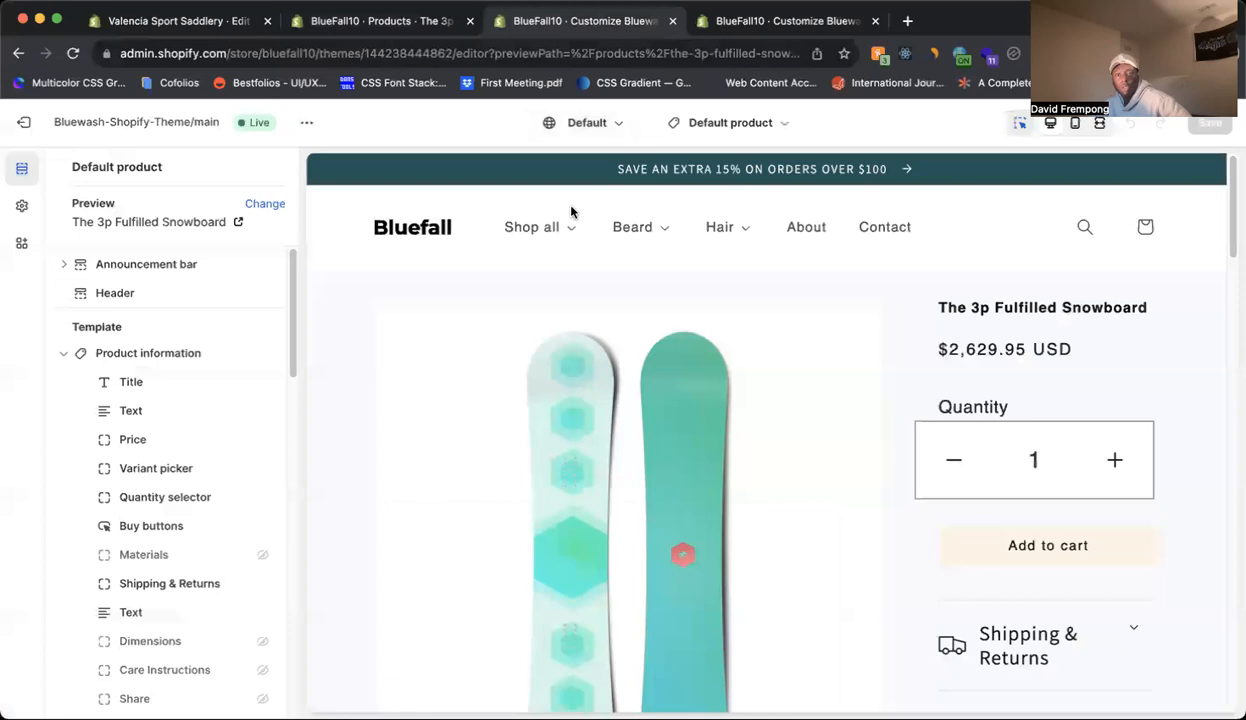
left_click(73, 53)
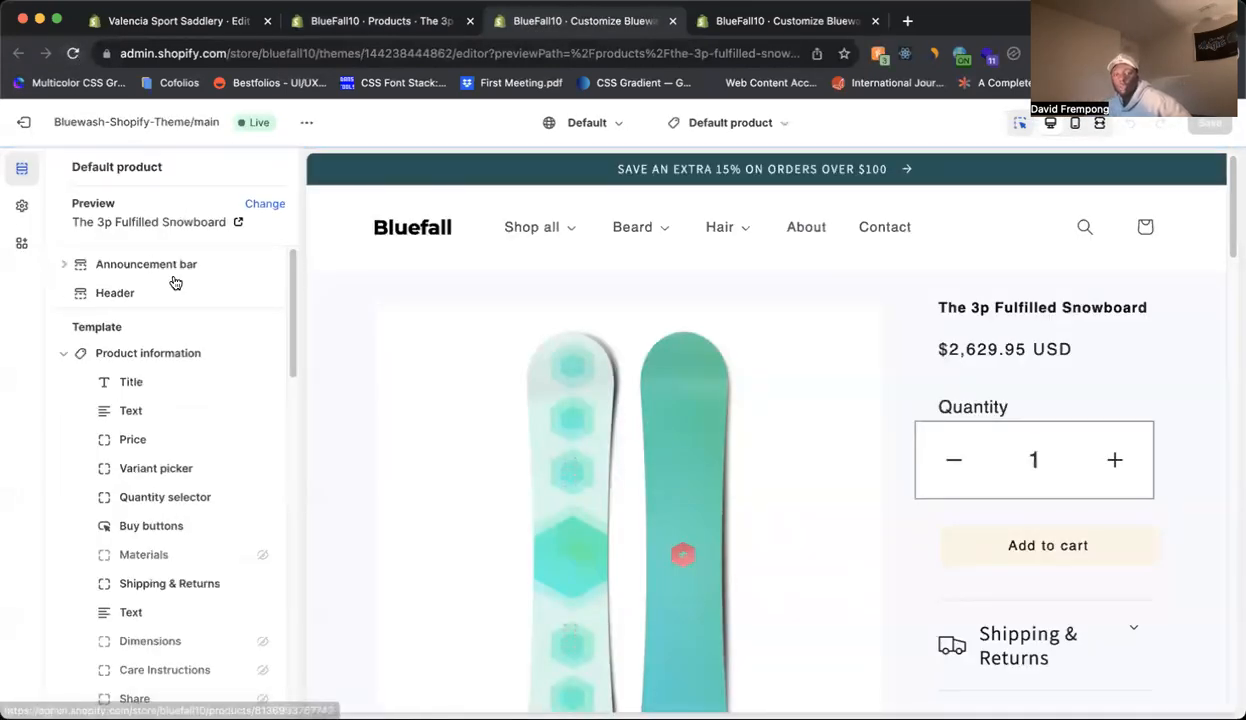
scroll(175, 283, "down", 3)
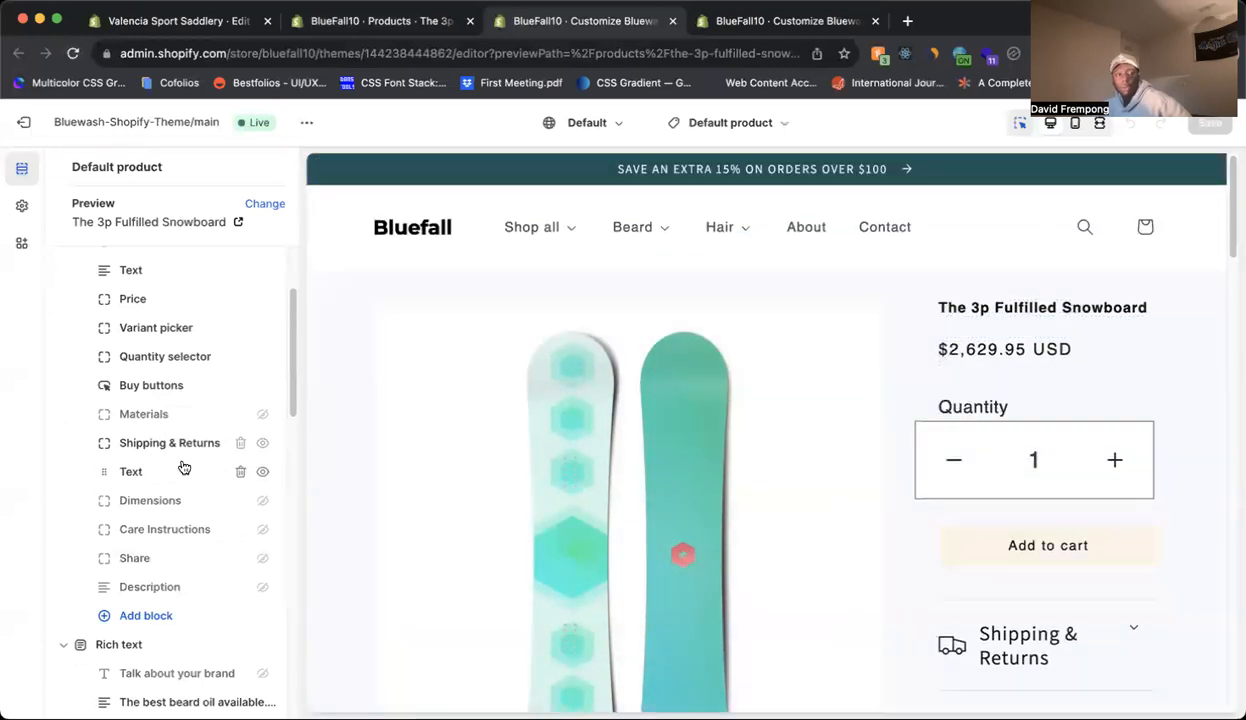
left_click(129, 476)
scroll(790, 520, "down", 3)
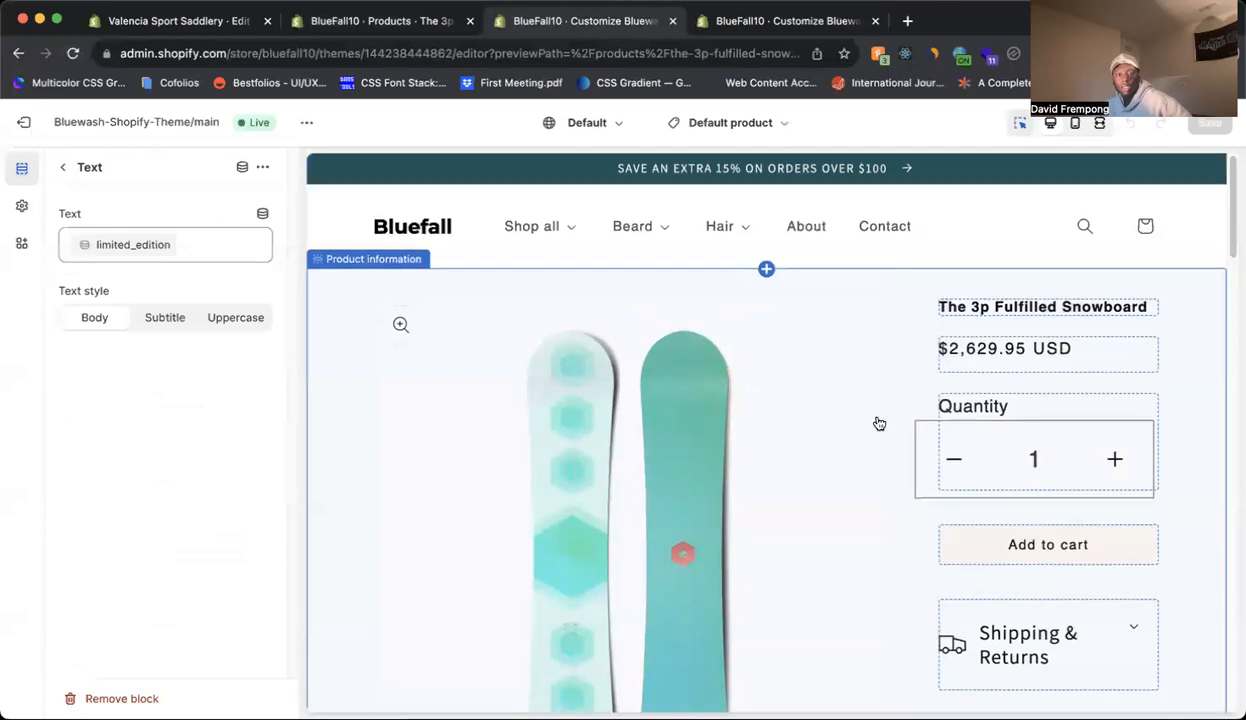
left_click(73, 54)
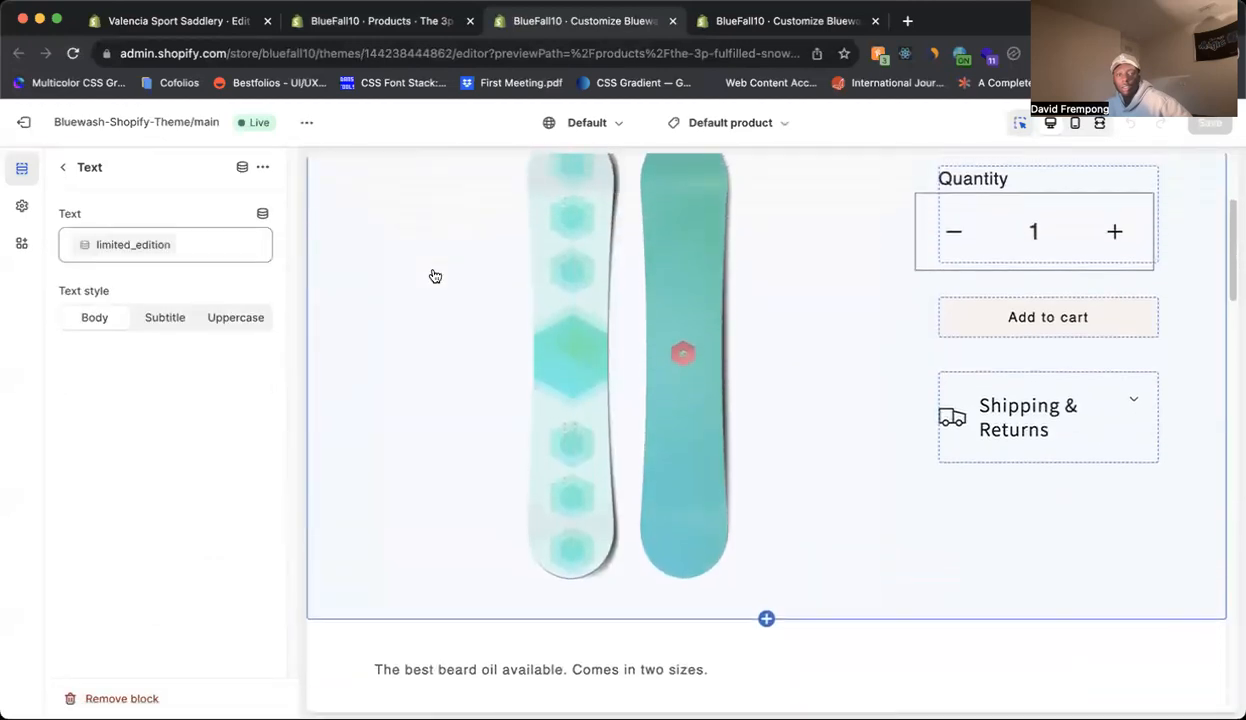
Return to The 3p Fulfilled Snowboard's product page, reopen it from the product list, and verify its saved limited_edition metafield.
left_click(372, 34)
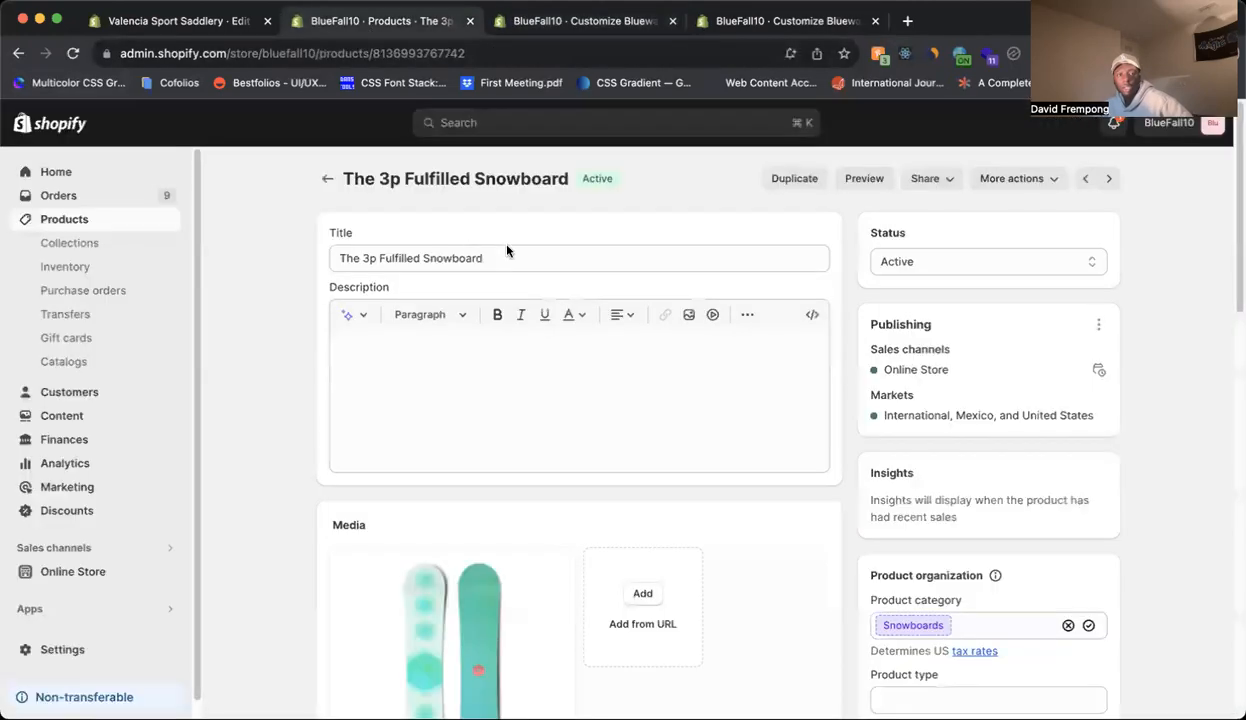
scroll(659, 323, "down", 10)
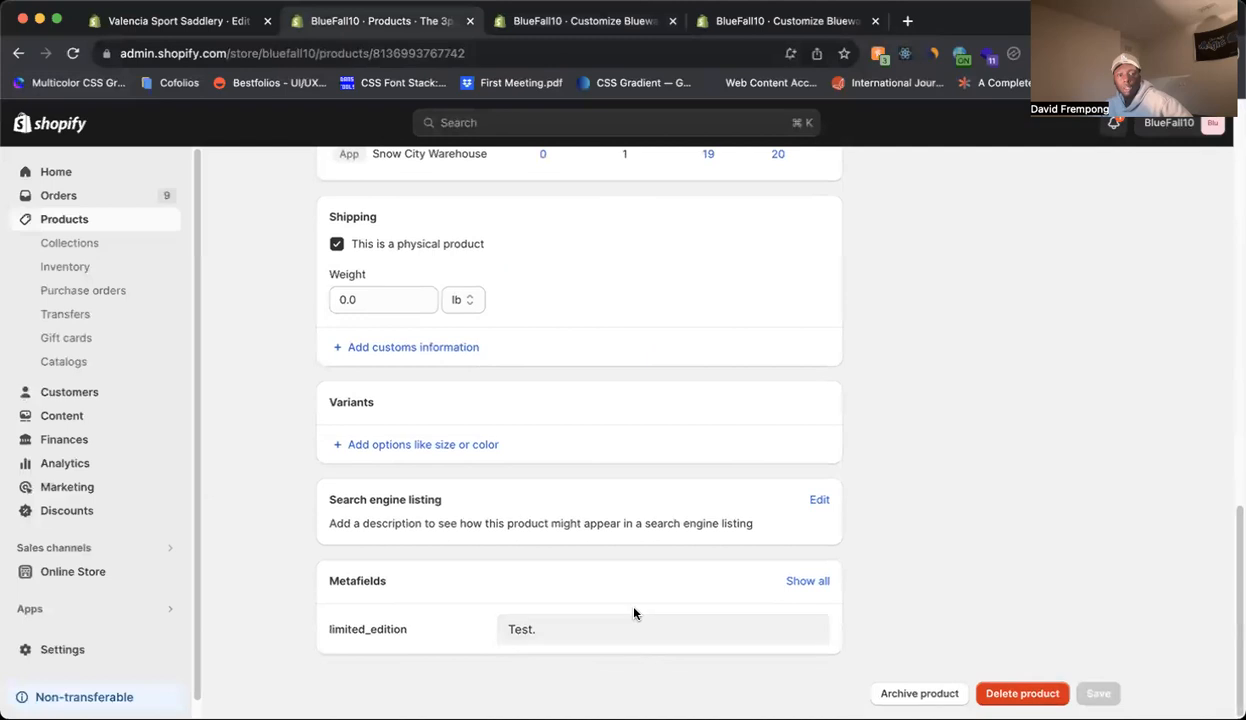
scroll(634, 613, "up", 10)
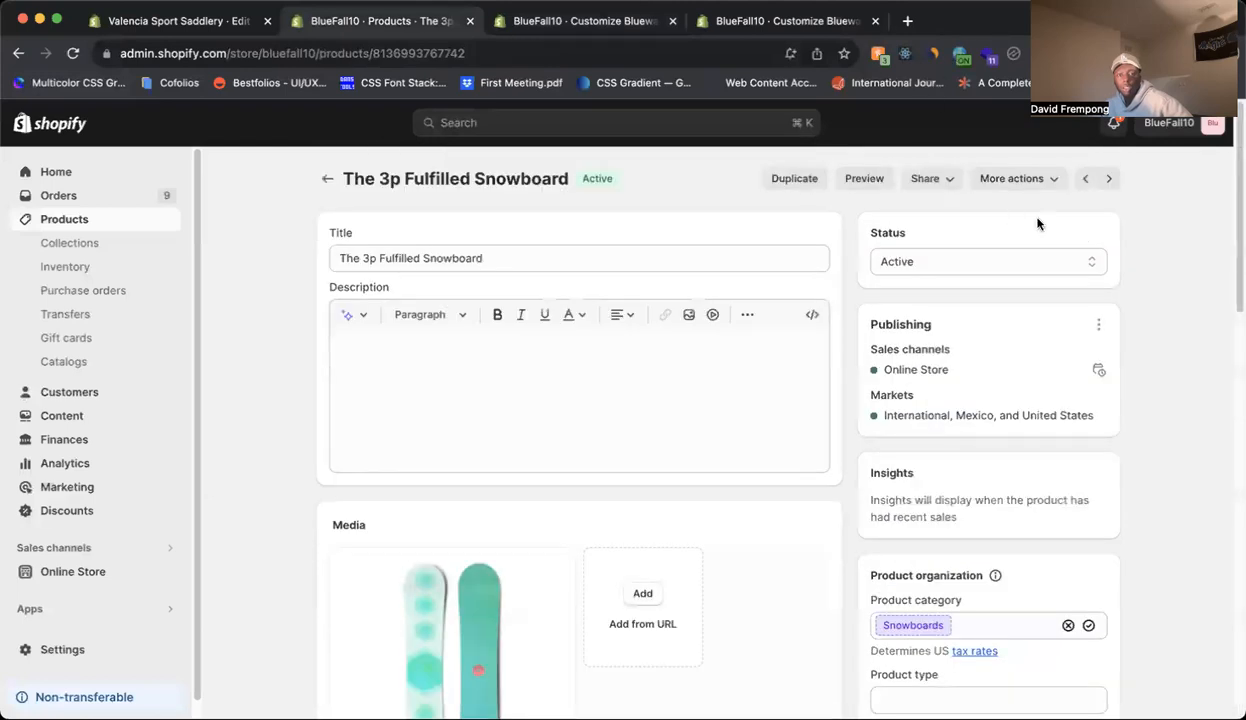
left_click(327, 178)
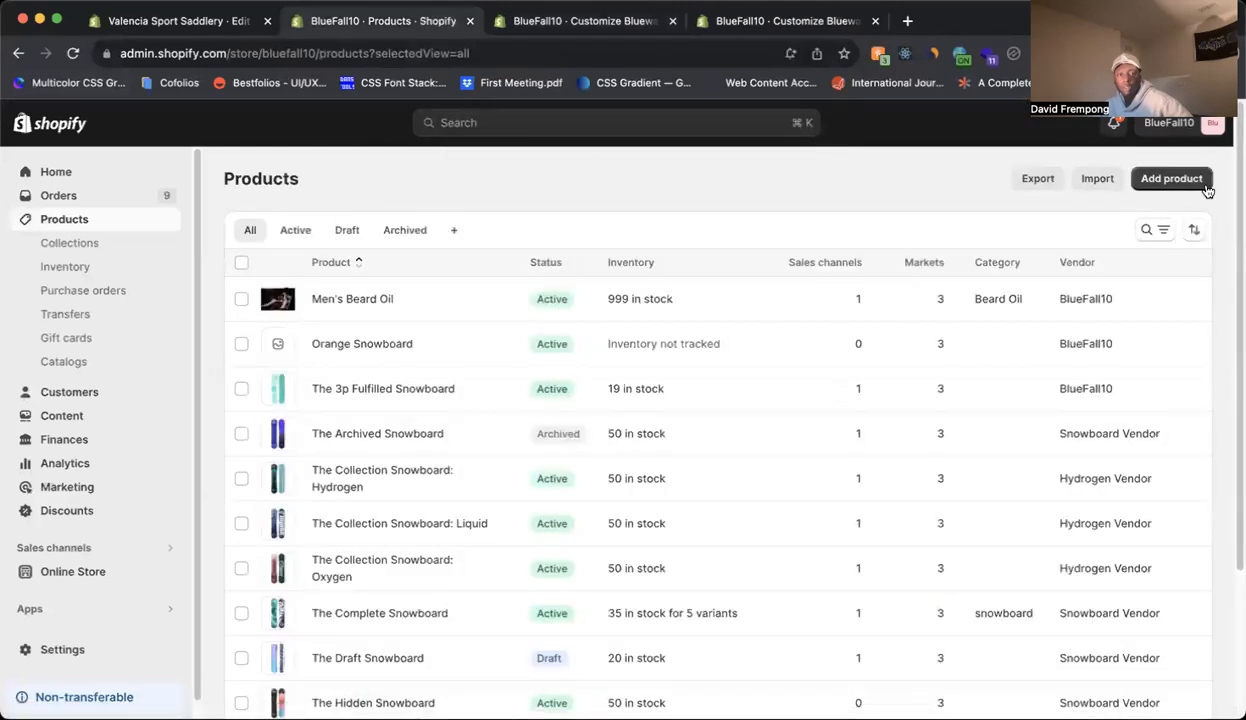
left_click(397, 387)
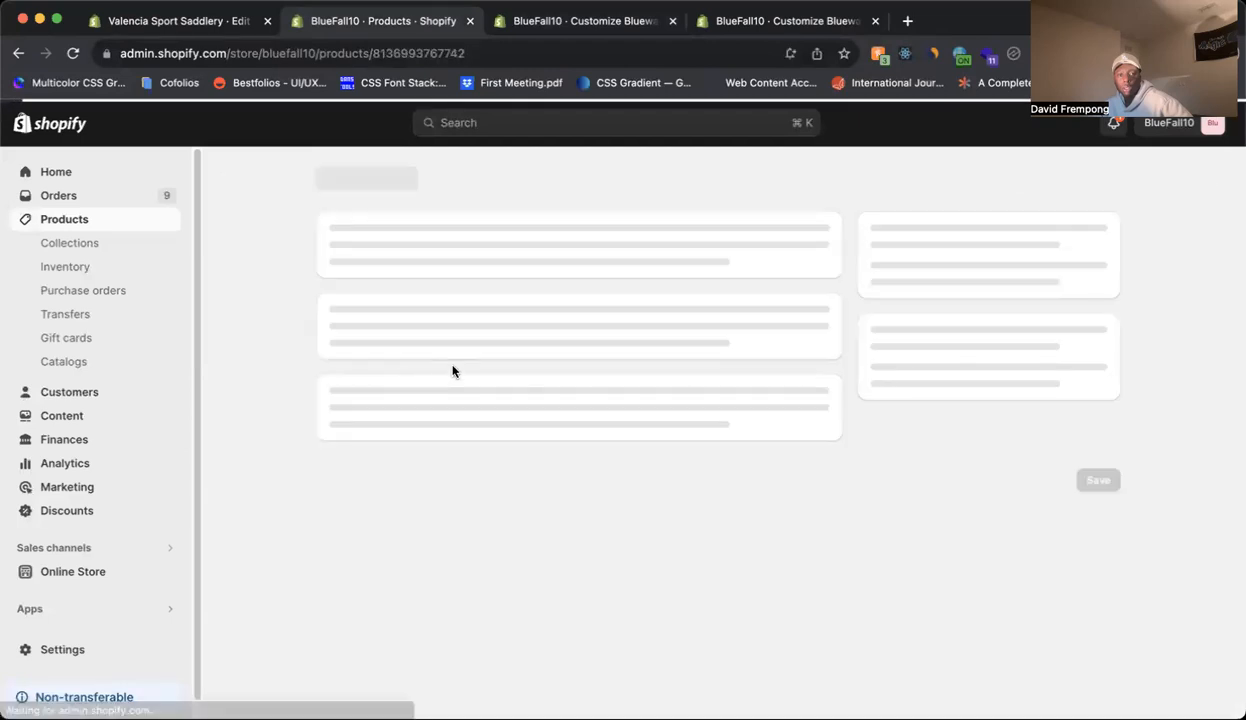
scroll(473, 356, "down", 15)
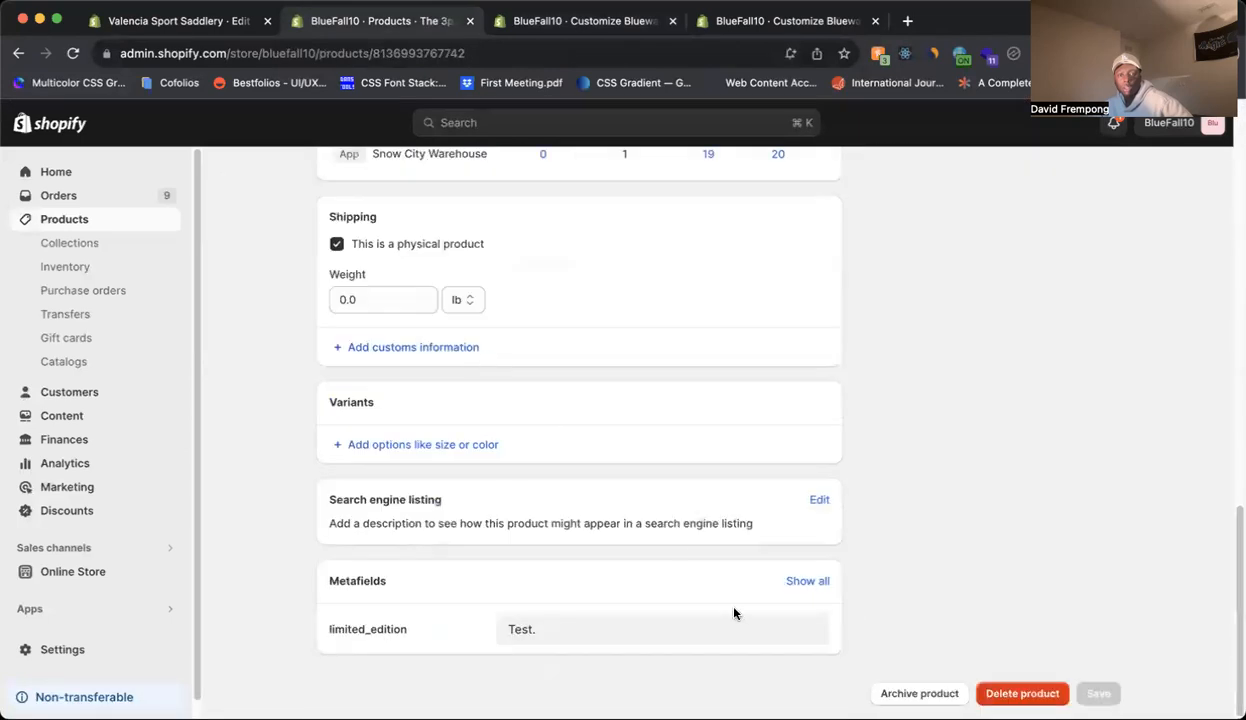
left_click(656, 623)
left_click(873, 570)
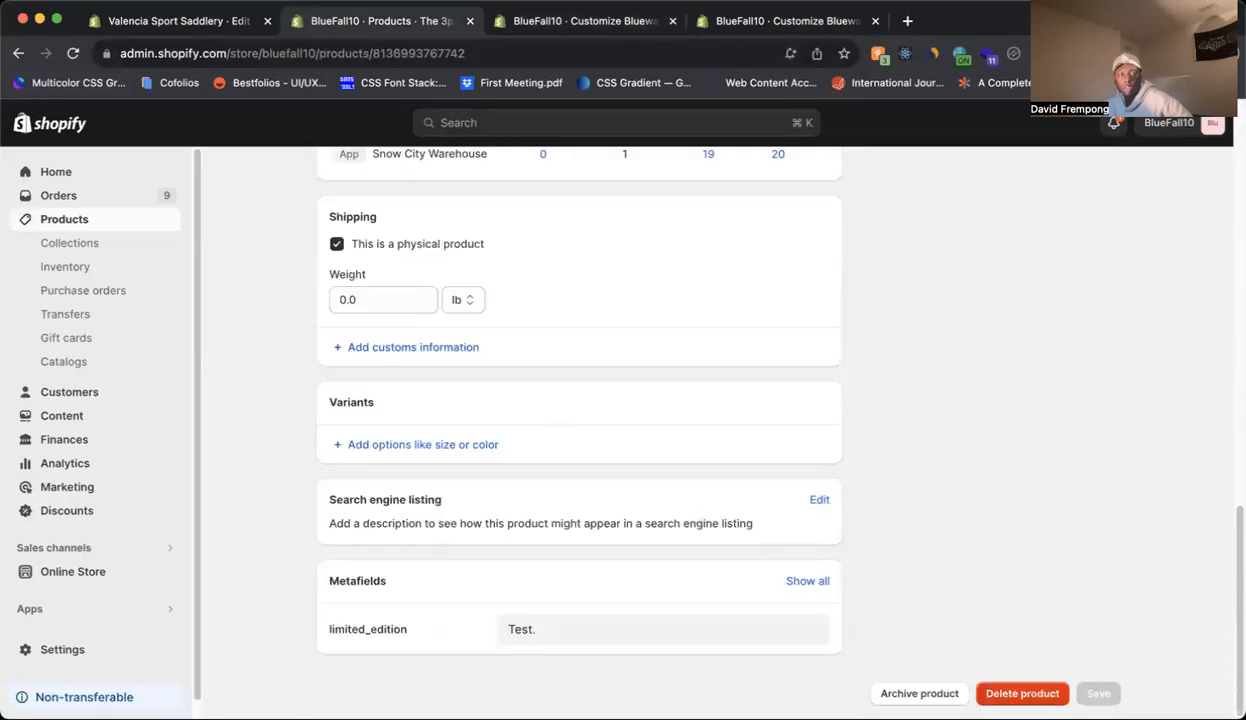
Inspect the text block's metafield source and the Shipping & Returns row in the theme editor, and refresh the editor page.
left_click(500, 20)
left_click(200, 237)
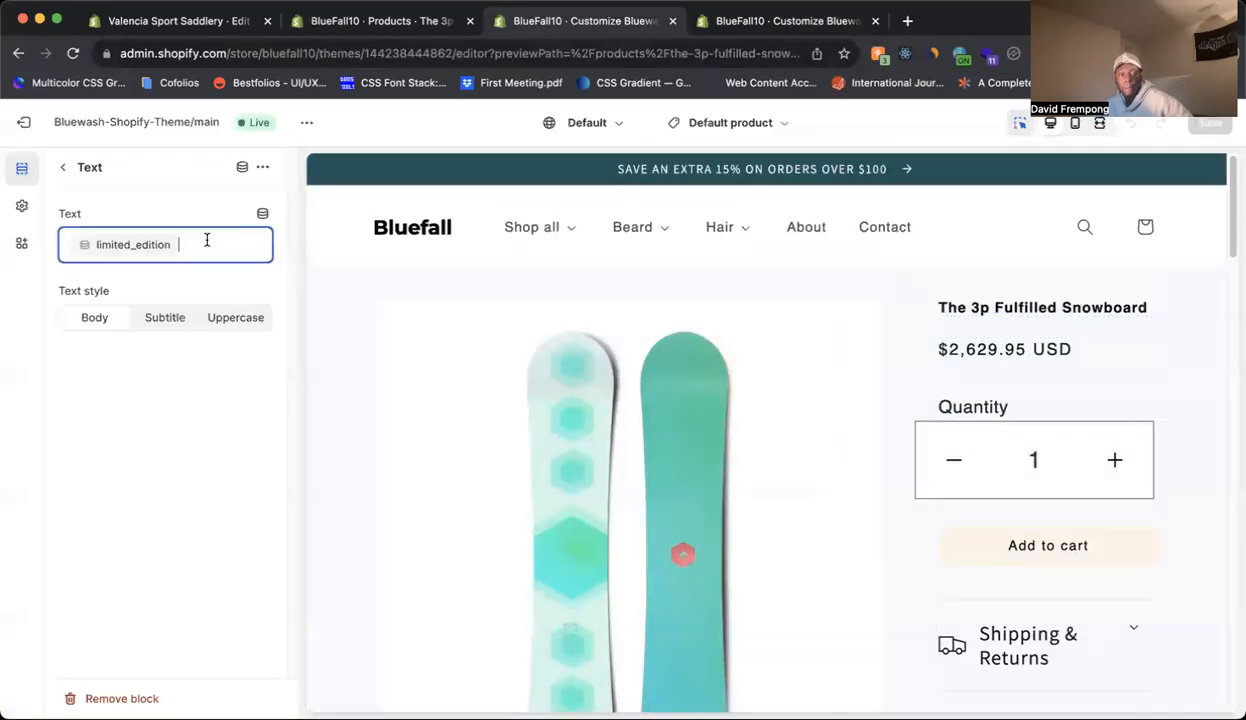
scroll(740, 355, "down", 2)
left_click(1030, 560)
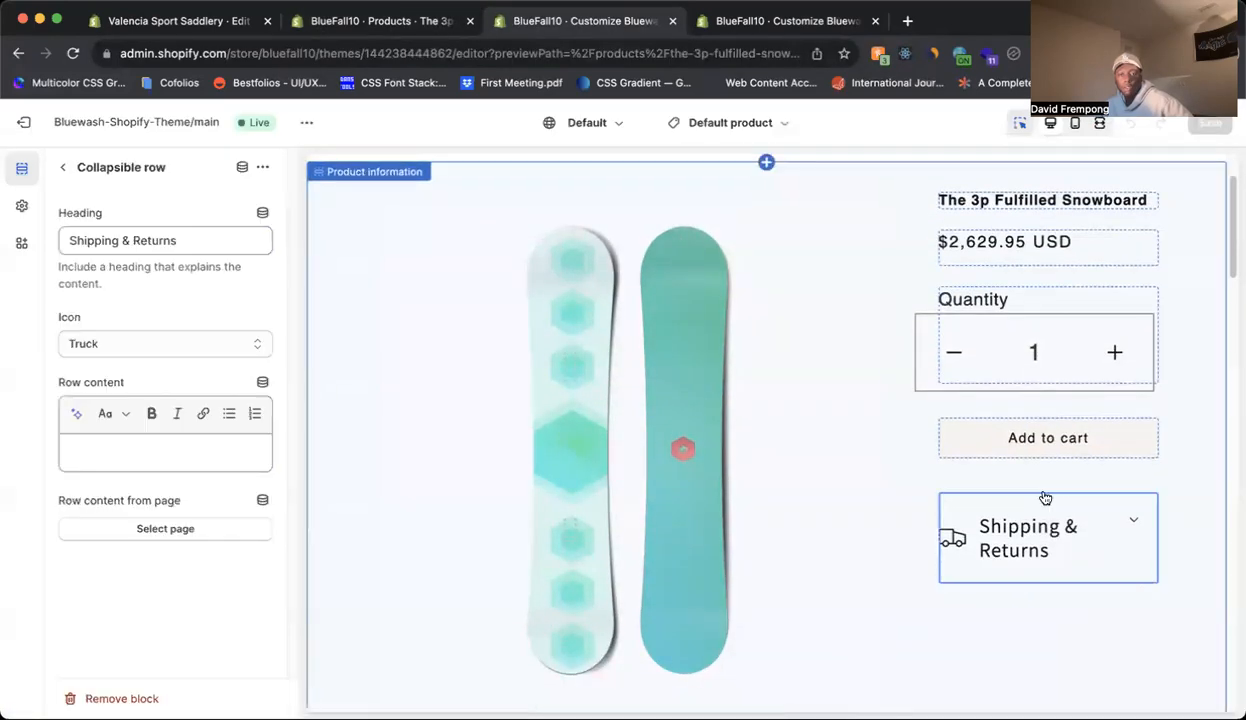
left_click(70, 55)
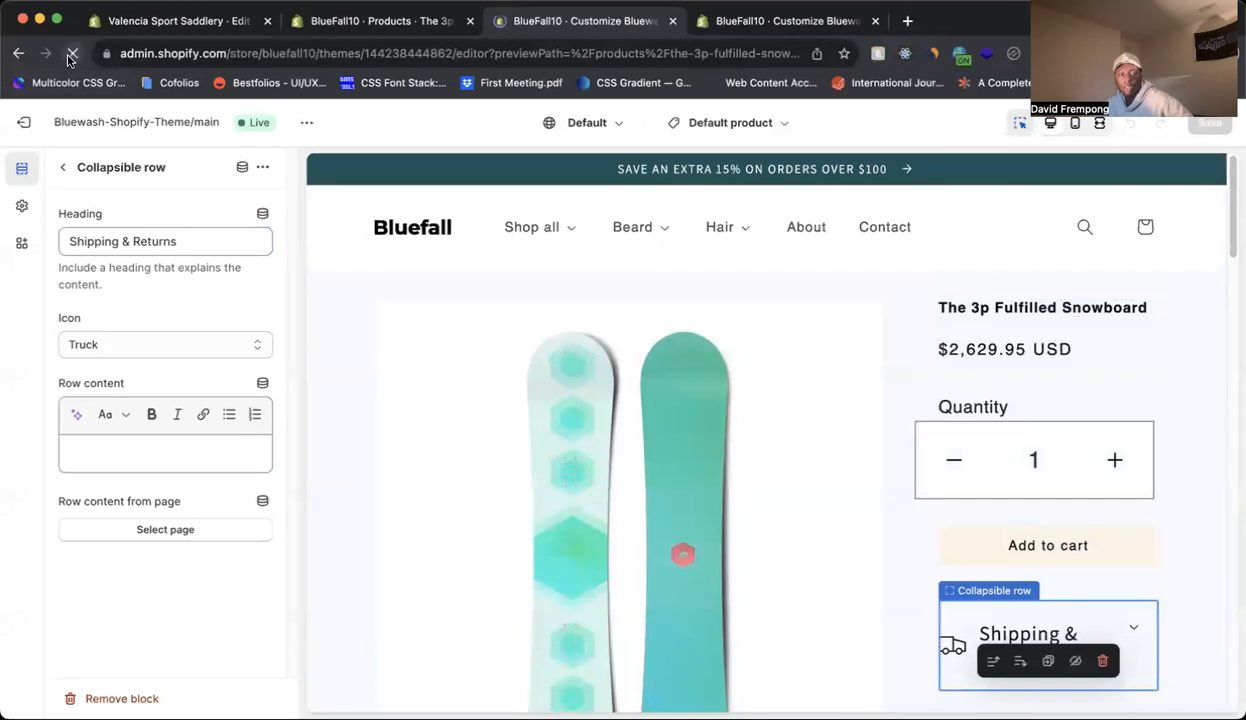